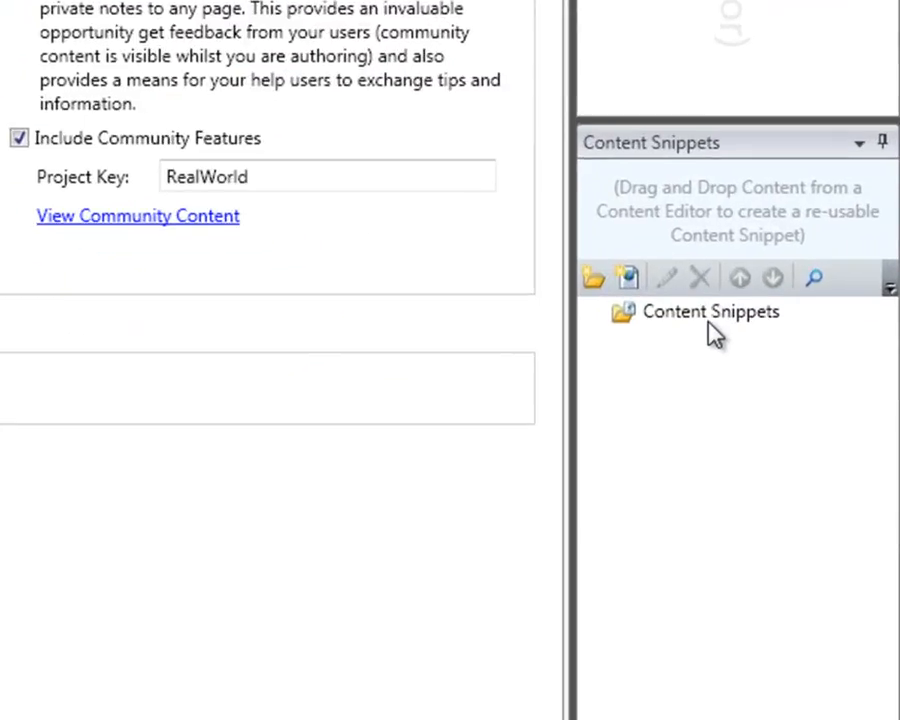
- Open the default topic and turn its Screen Shot heading and image into a content snippet named Screen Shot
{"action": "left_click", "coordinate": [706, 318]}
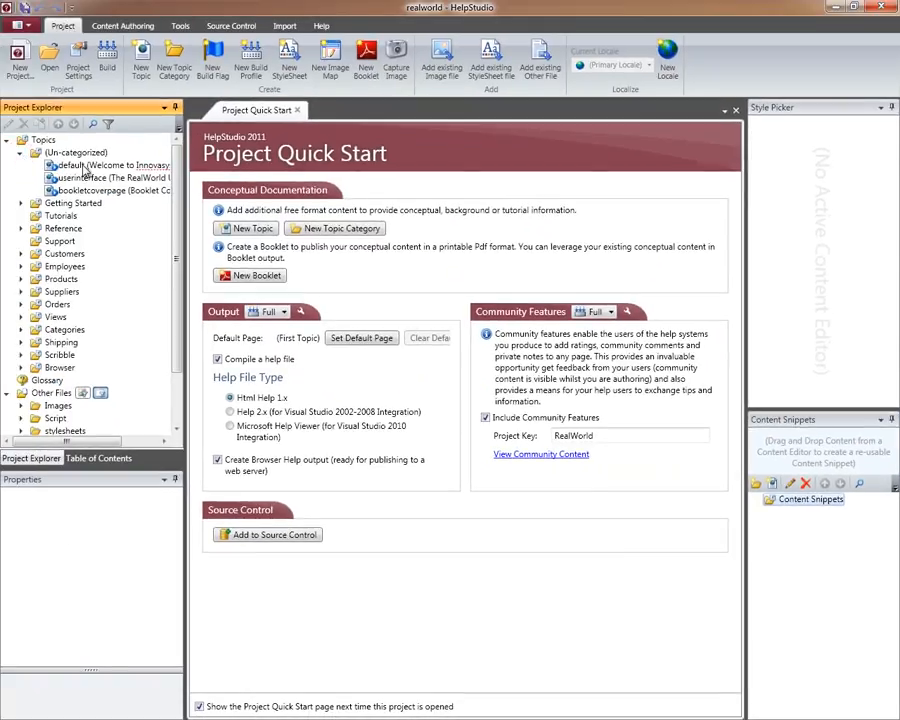
{"action": "double_click", "coordinate": [86, 168]}
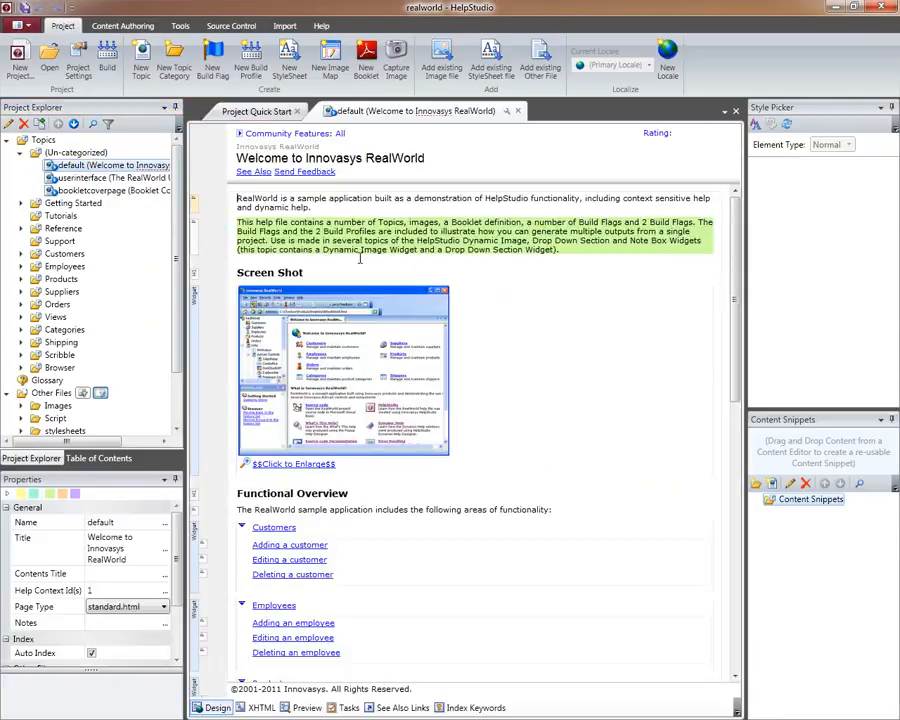
{"action": "left_click", "coordinate": [239, 272]}
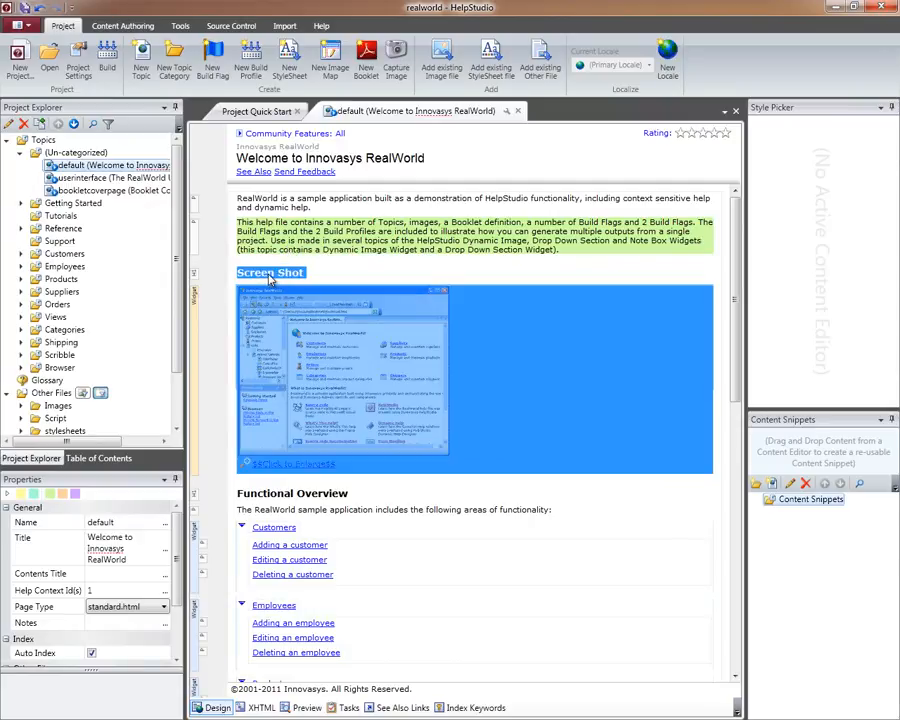
{"action": "left_click", "coordinate": [367, 281]}
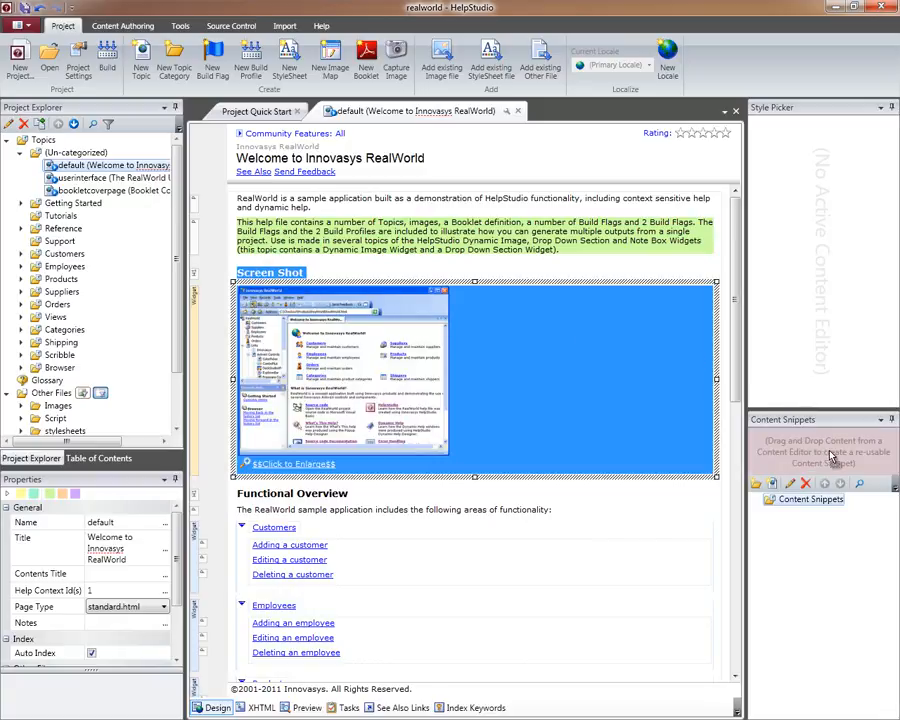
{"action": "left_click_drag", "start_coordinate": [830, 456], "coordinate": [833, 457]}
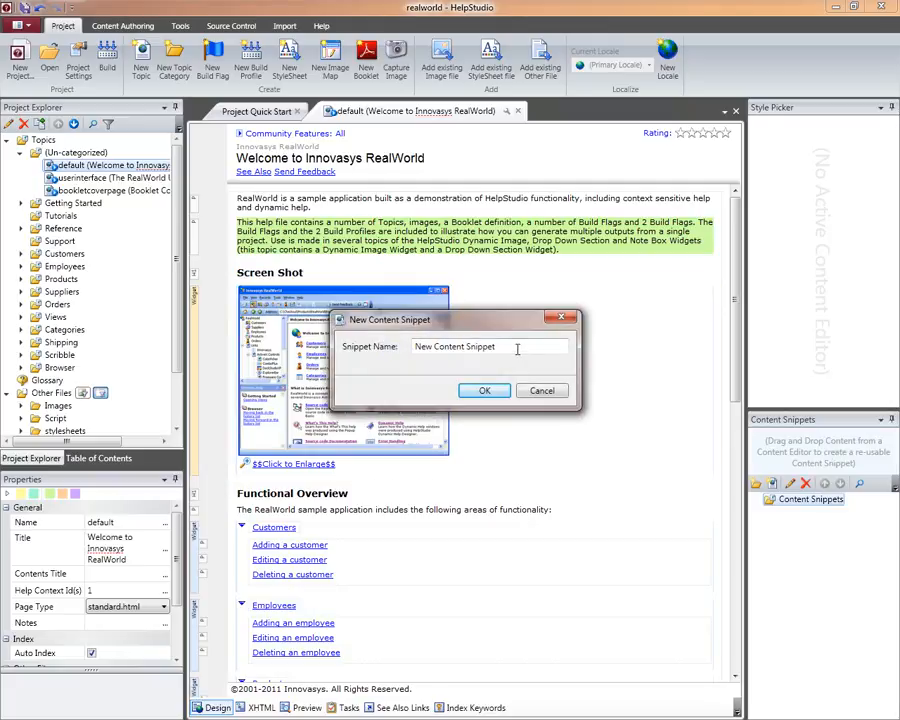
{"action": "triple_click", "coordinate": [497, 347]}
{"action": "type", "text": "Screen Shot"}
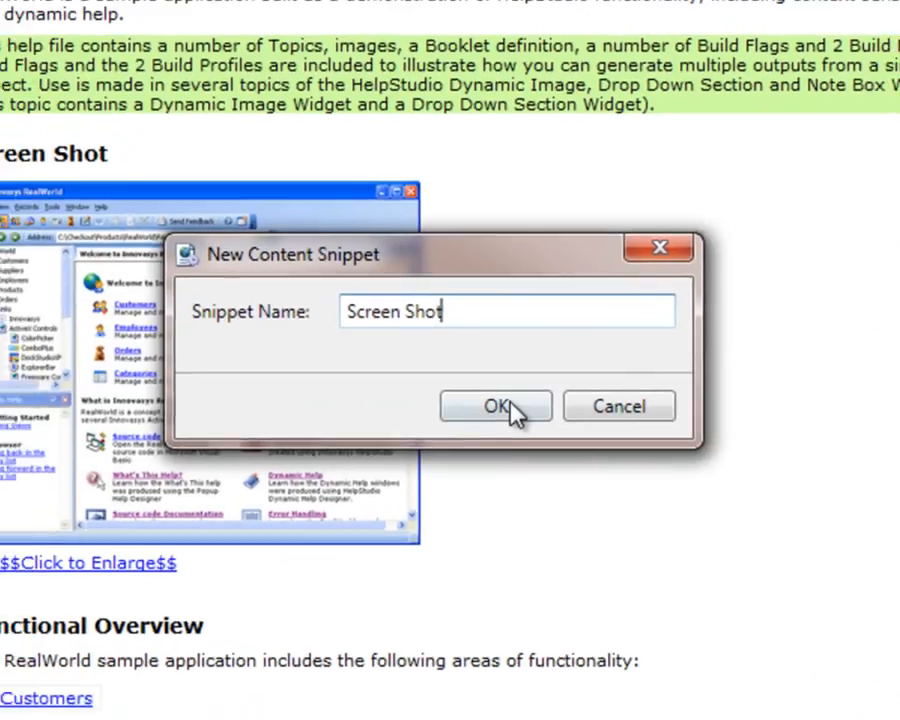
{"action": "left_click", "coordinate": [518, 412]}
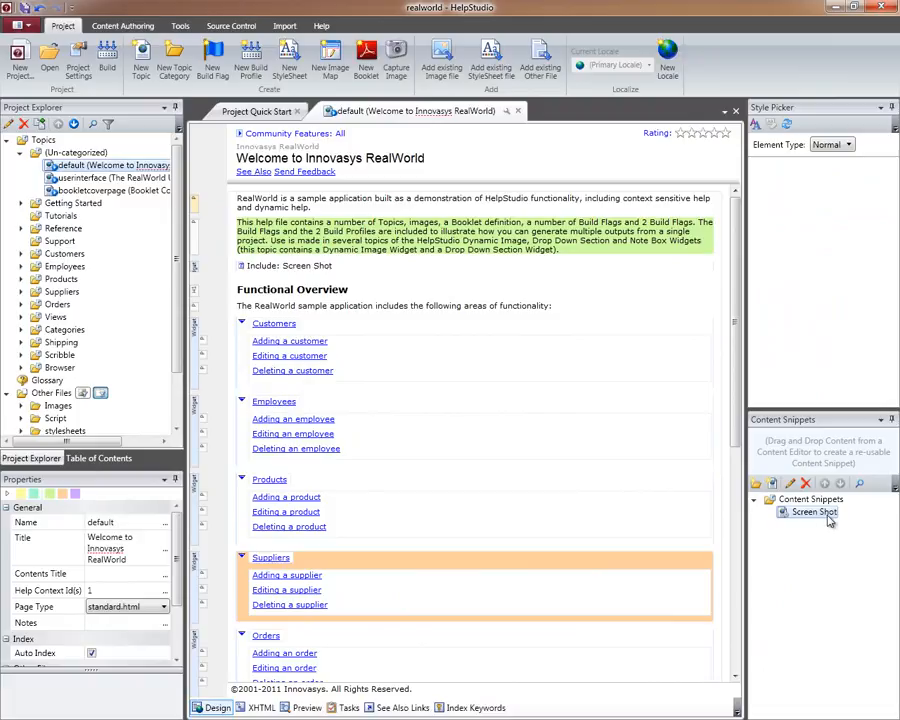
- Preview how the included Screen Shot snippet renders in the default topic, and return to the design view
{"action": "left_click", "coordinate": [250, 263]}
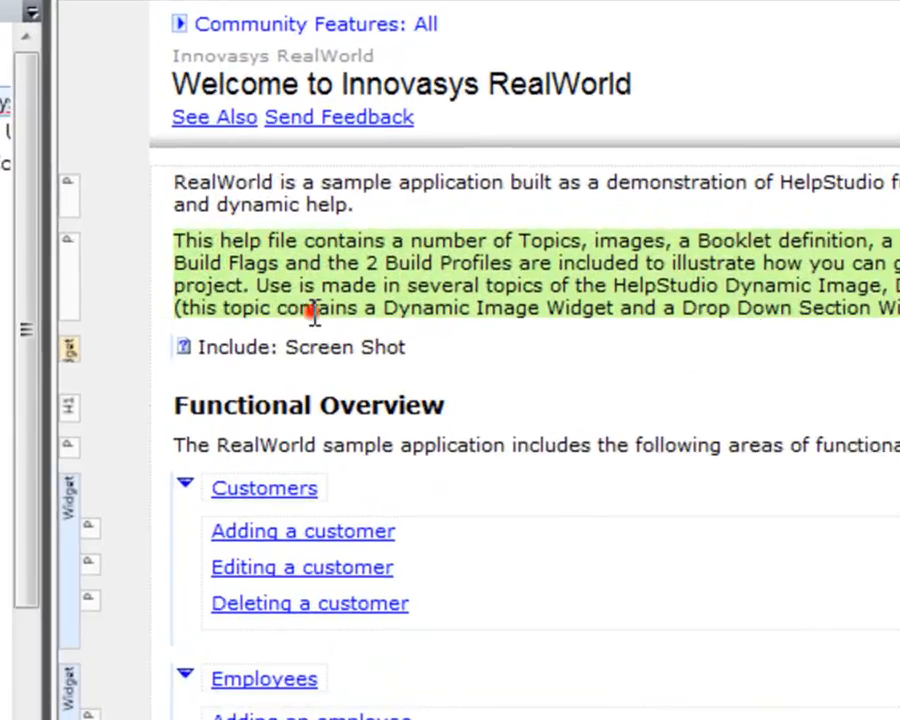
{"action": "left_click", "coordinate": [303, 291]}
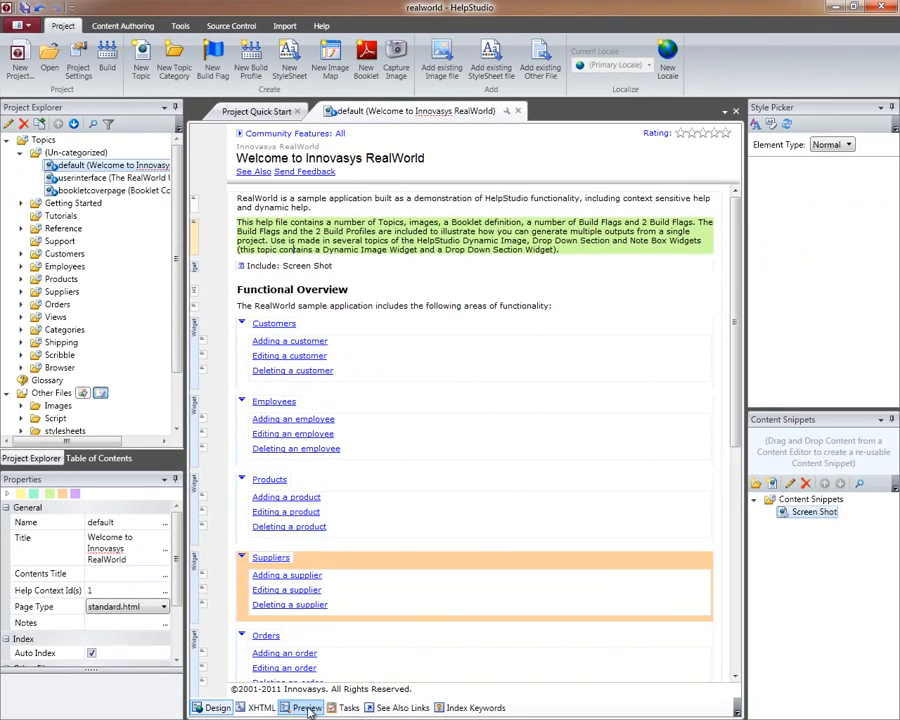
{"action": "left_click", "coordinate": [304, 707]}
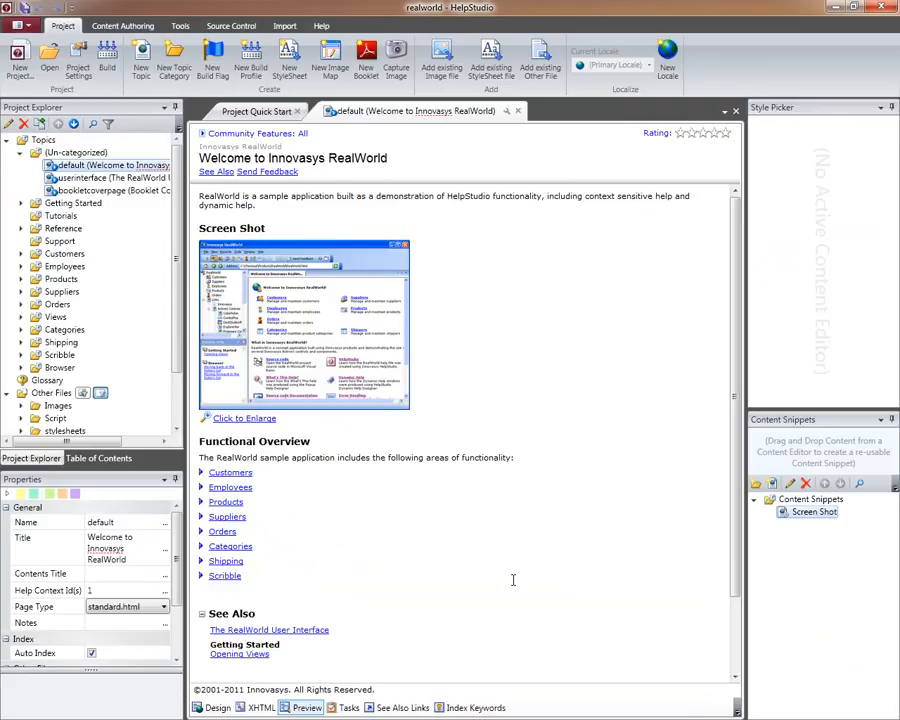
{"action": "left_click", "coordinate": [217, 707]}
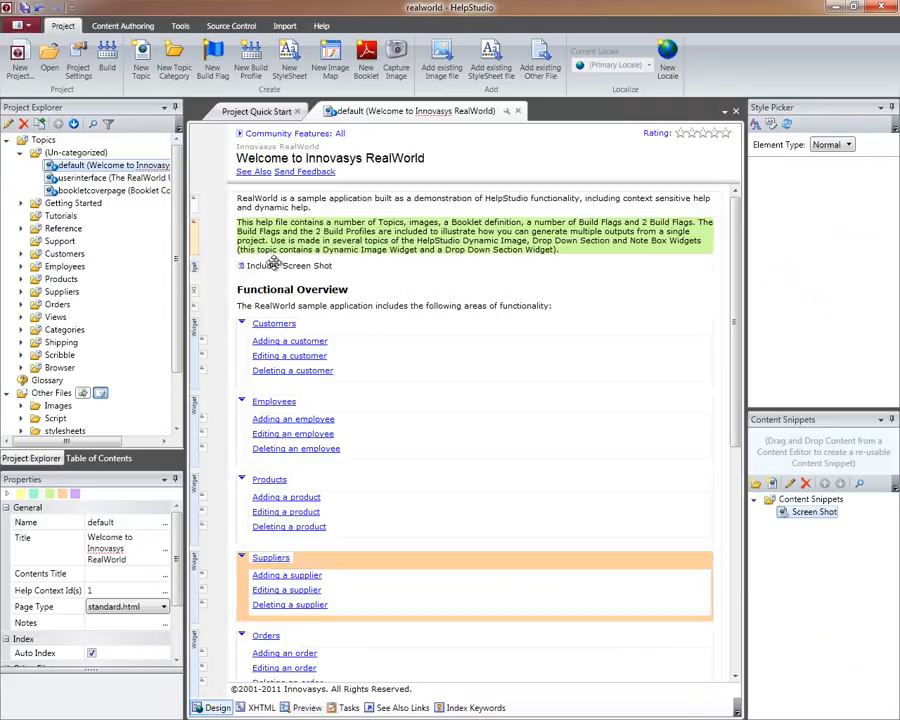
{"action": "left_click", "coordinate": [299, 707]}
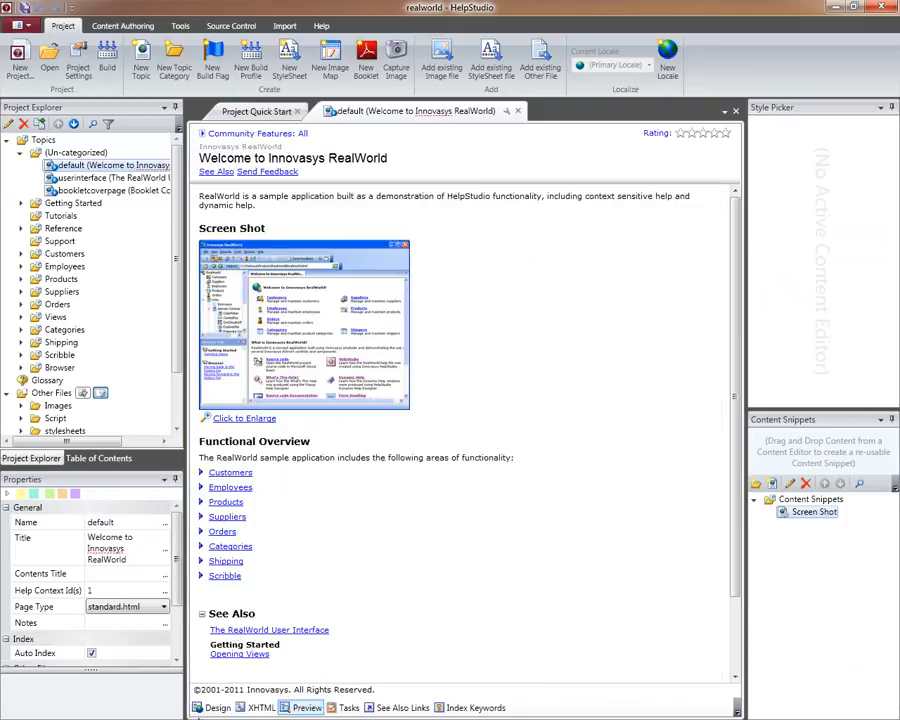
{"action": "left_click", "coordinate": [212, 707]}
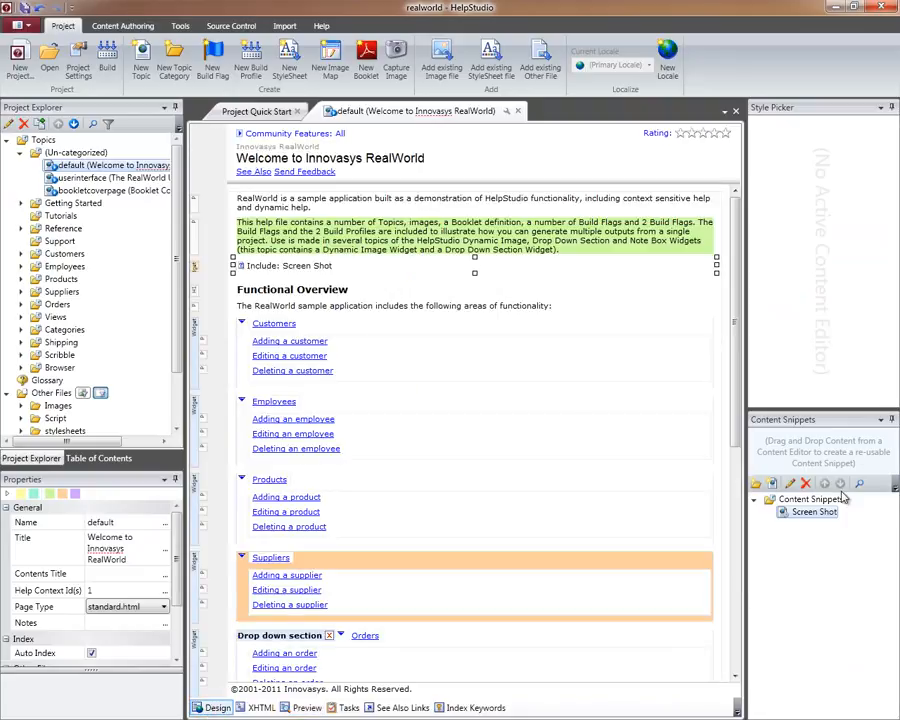
- Open the Screen Shot content snippet in the editor to examine its content and authoring options, and close it
{"action": "left_click", "coordinate": [806, 512]}
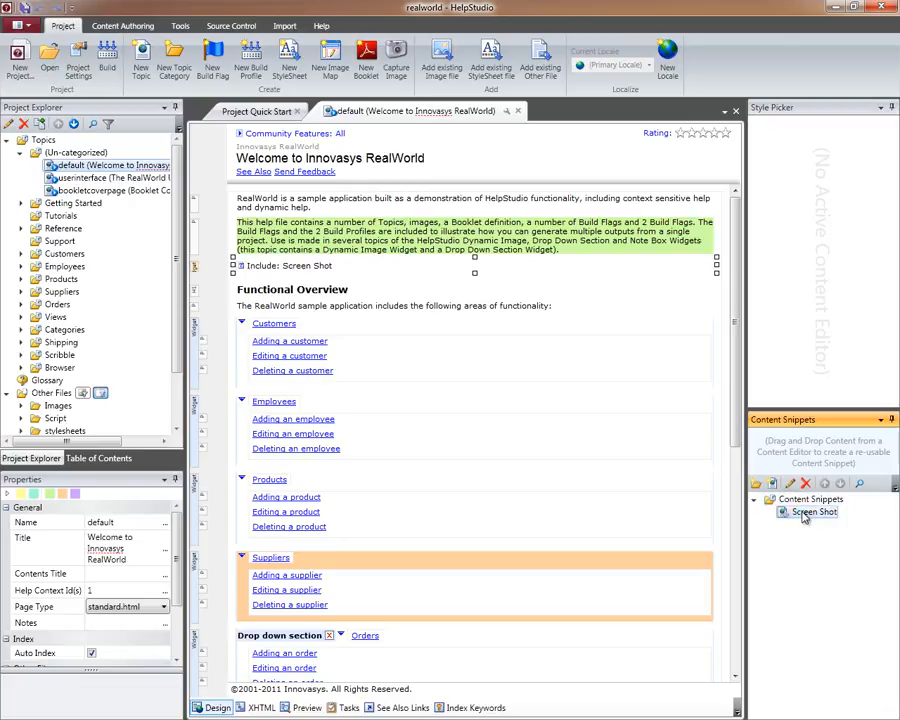
{"action": "left_click", "coordinate": [804, 511]}
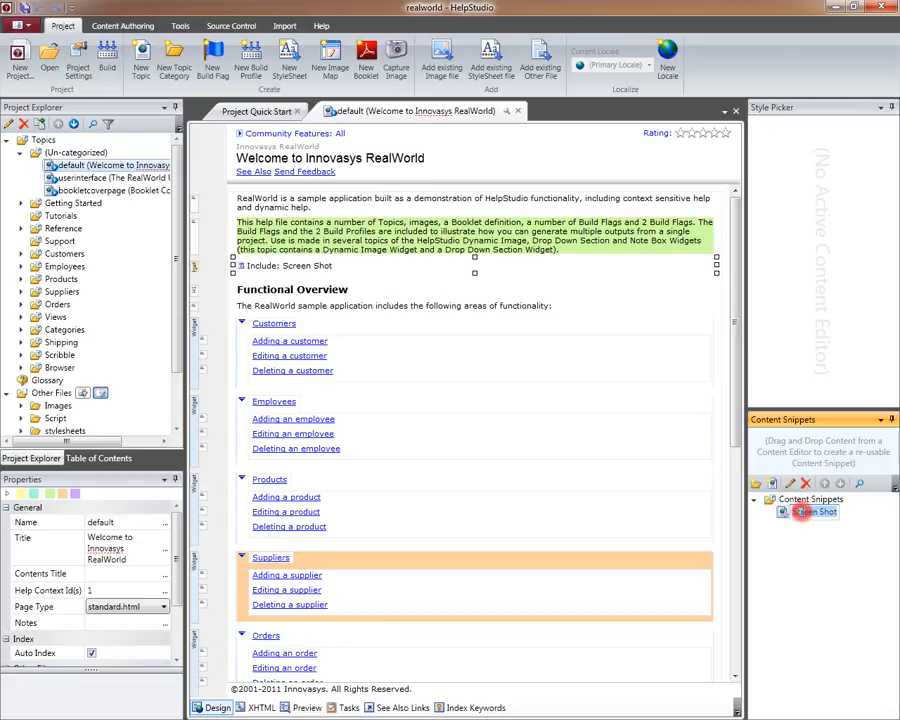
{"action": "left_click", "coordinate": [868, 510]}
{"action": "left_click", "coordinate": [810, 514]}
{"action": "double_click", "coordinate": [812, 514]}
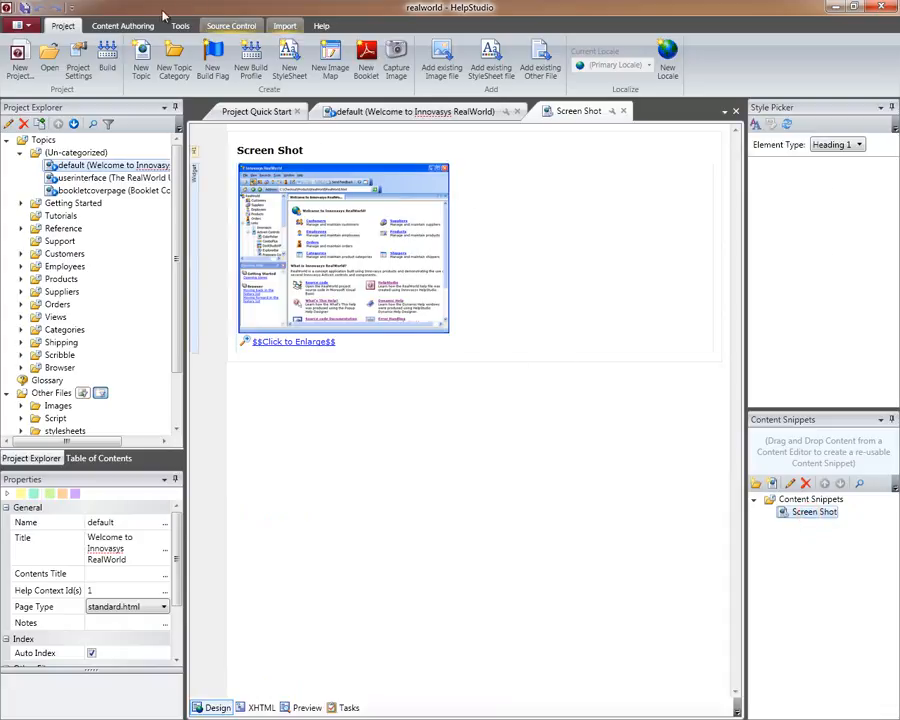
{"action": "left_click", "coordinate": [123, 25]}
{"action": "left_click", "coordinate": [326, 146]}
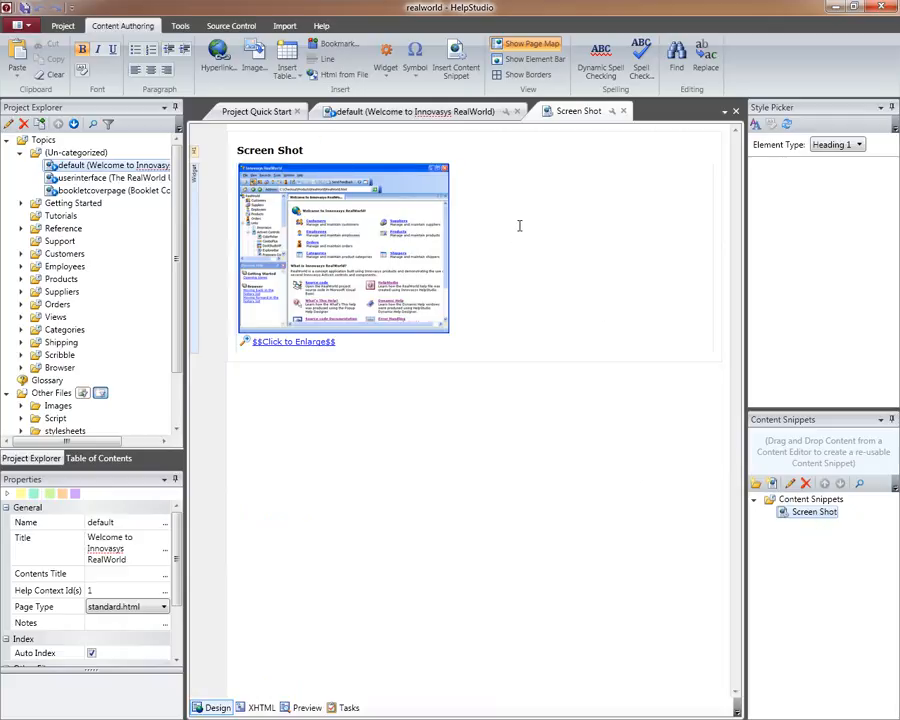
{"action": "left_click", "coordinate": [623, 111]}
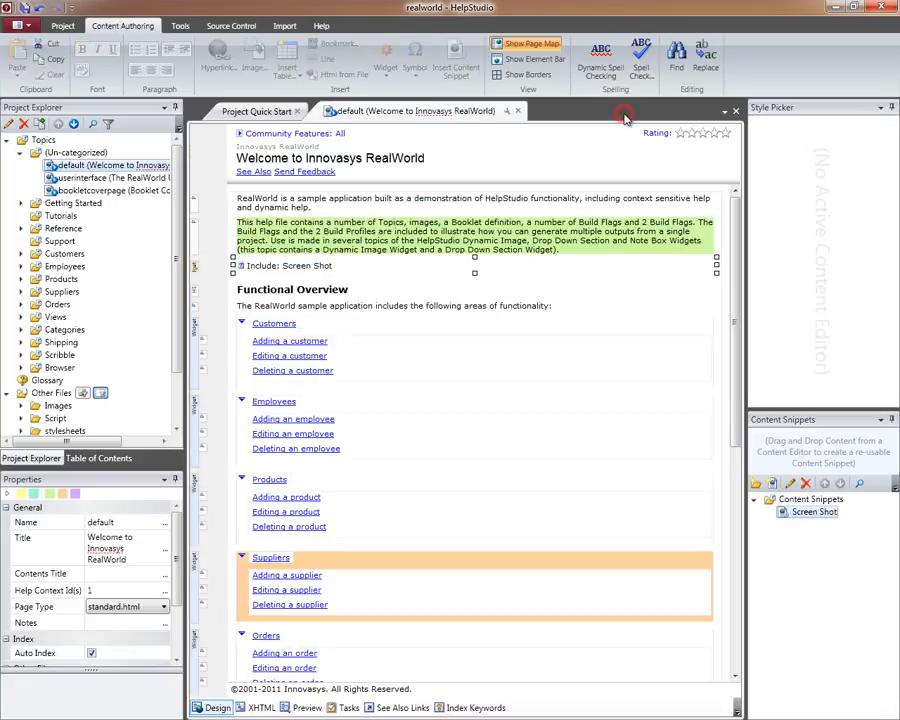
- Close the default topic and create an uncategorized topic named NewTopic with the title New Topic
{"action": "left_click", "coordinate": [518, 111]}
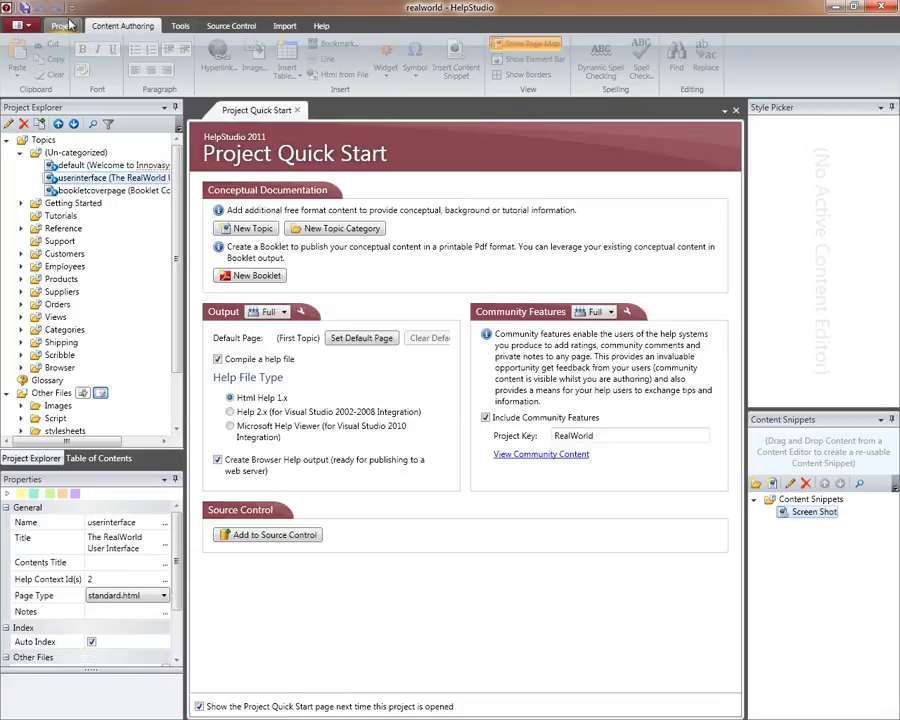
{"action": "left_click", "coordinate": [64, 26]}
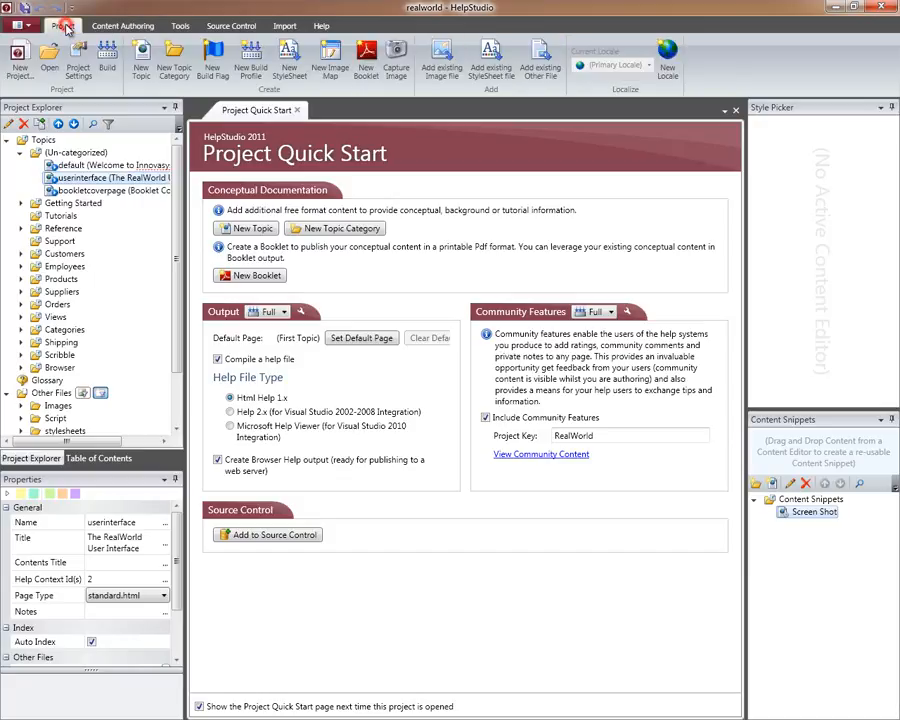
{"action": "left_click", "coordinate": [142, 62]}
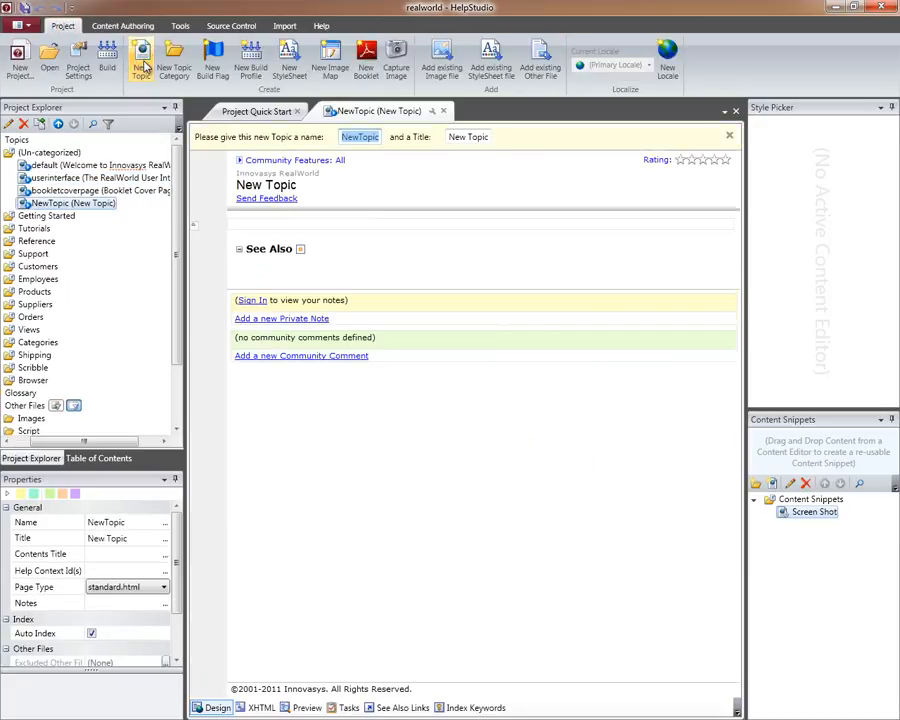
{"action": "key", "text": "Return"}
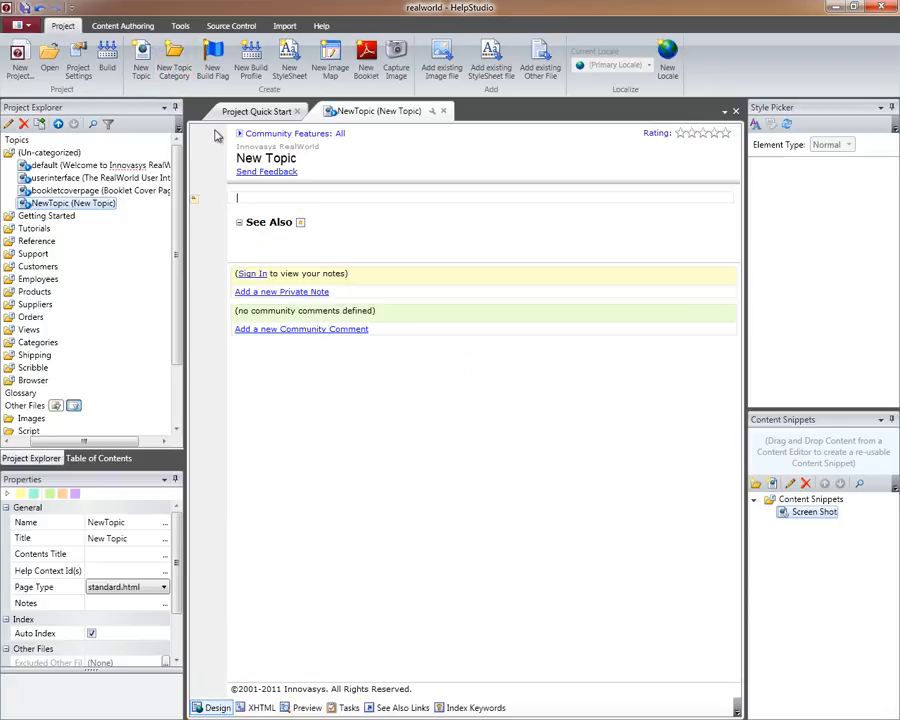
- Place the Screen Shot snippet from the project's content snippets into the body of the new topic
{"action": "left_click", "coordinate": [116, 25]}
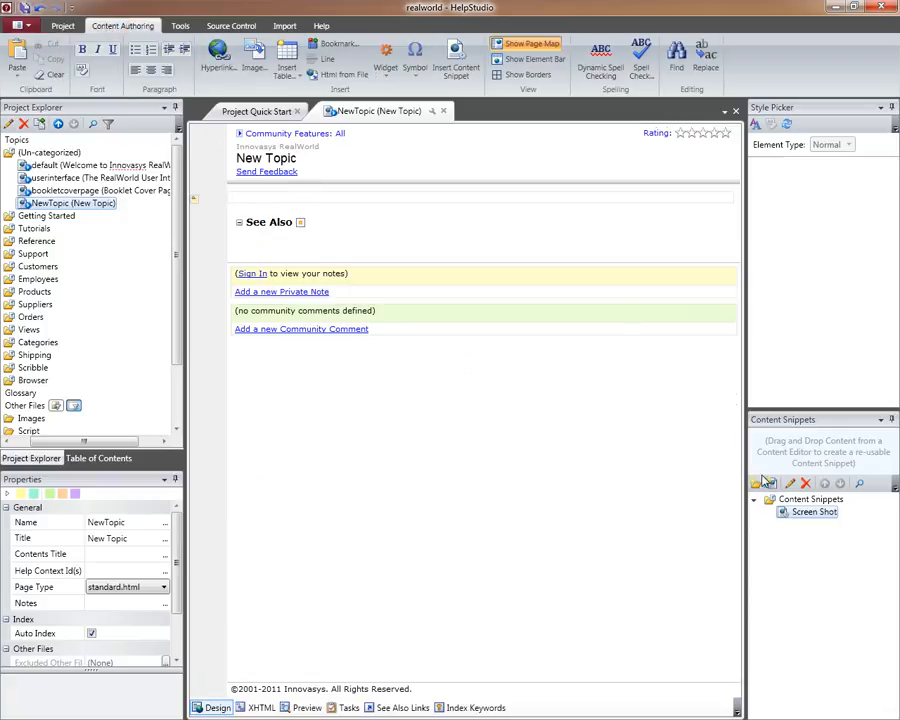
{"action": "left_click_drag", "start_coordinate": [808, 518], "coordinate": [247, 203]}
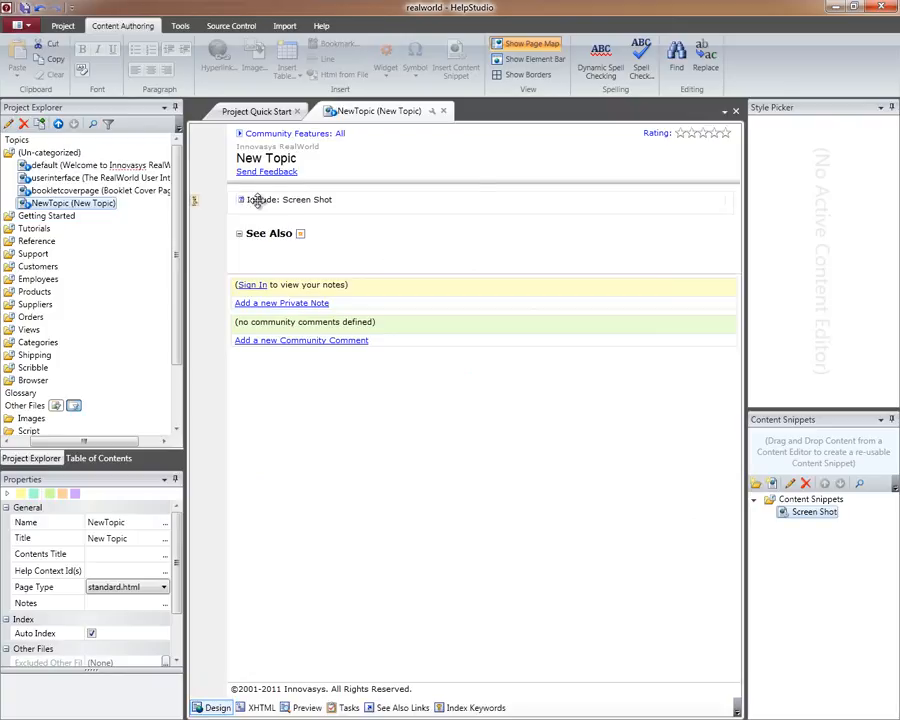
{"action": "left_click", "coordinate": [257, 201]}
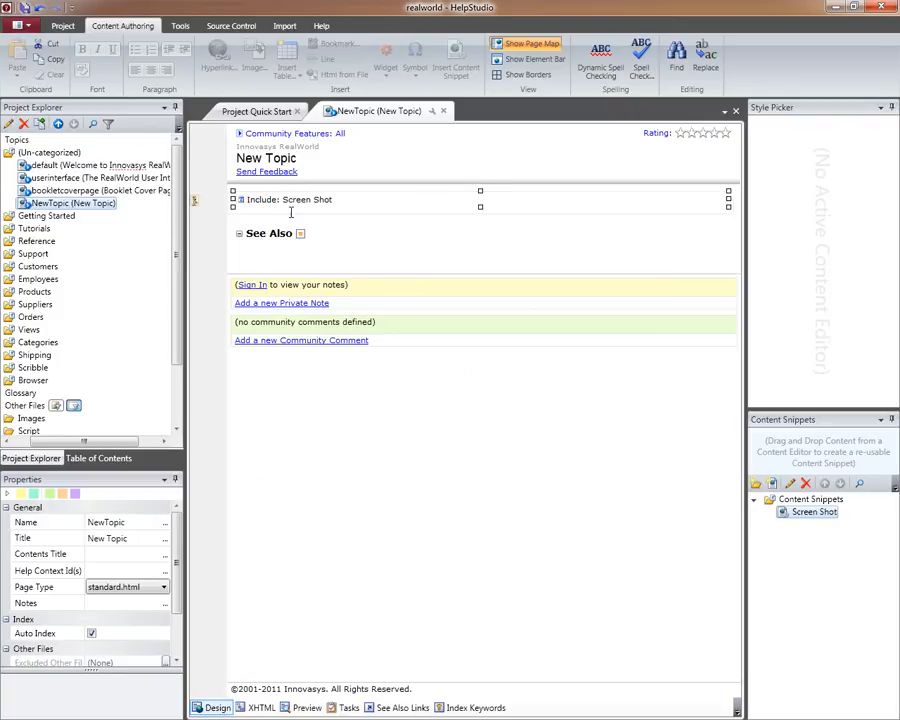
{"action": "left_click", "coordinate": [287, 209]}
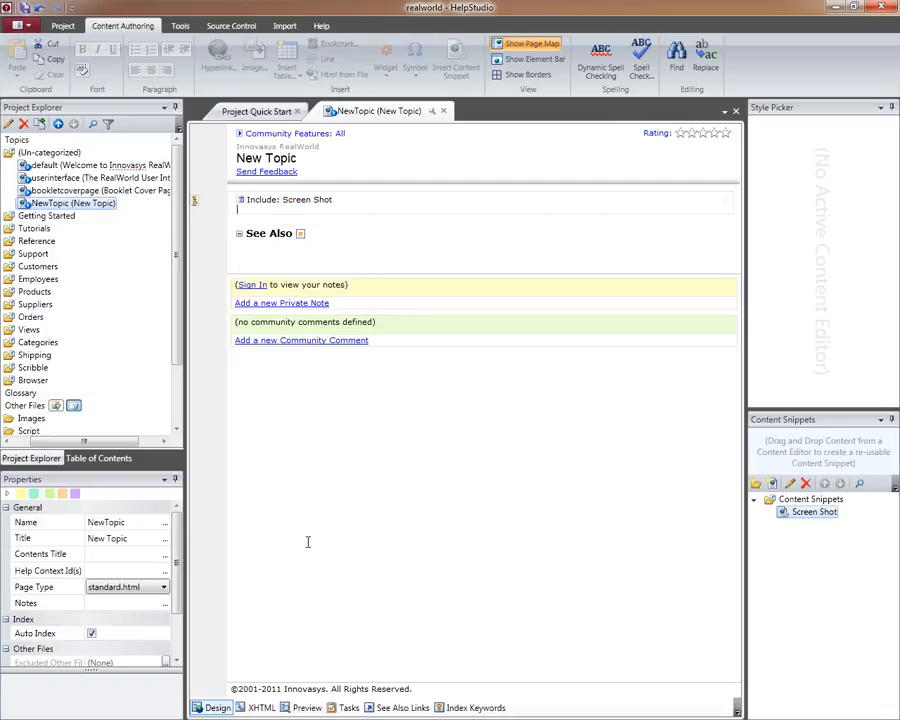
- Preview the new topic and remove the included snippet from its body in the design view
{"action": "left_click", "coordinate": [300, 708]}
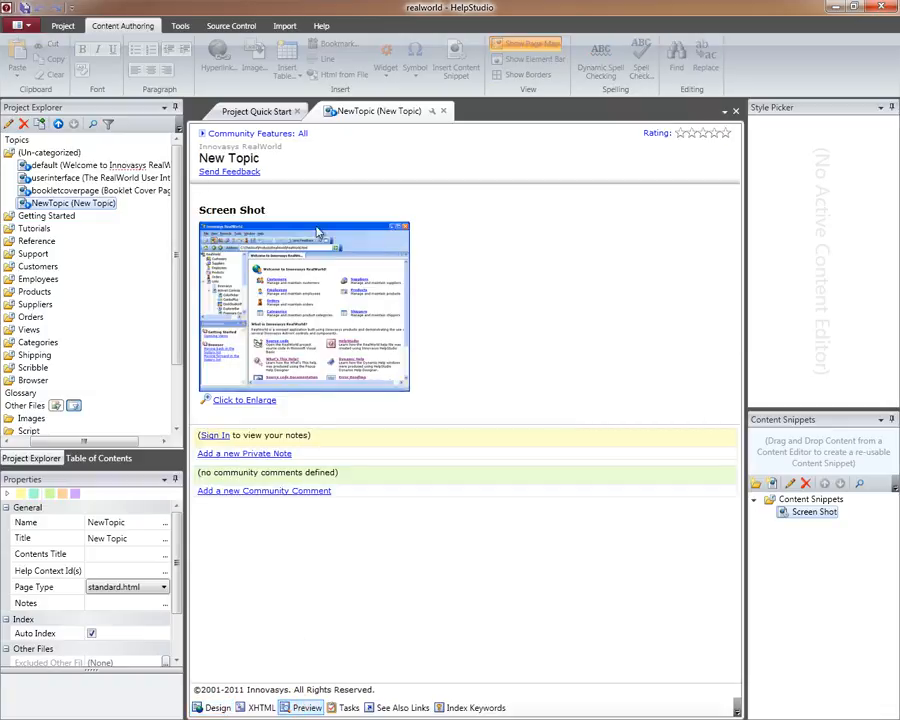
{"action": "left_click", "coordinate": [212, 707]}
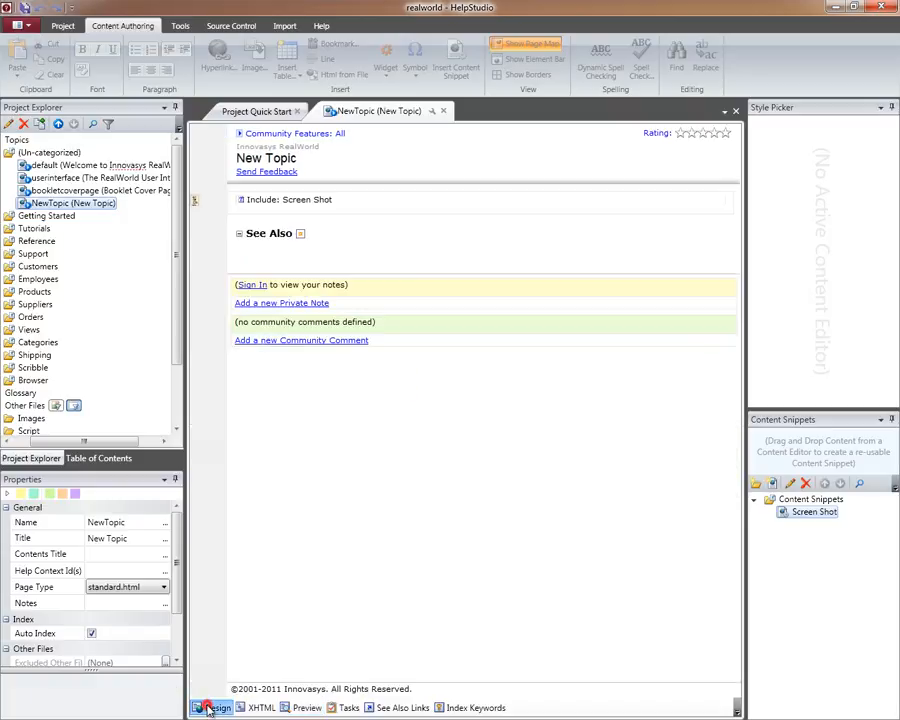
{"action": "key", "text": "BackSpace"}
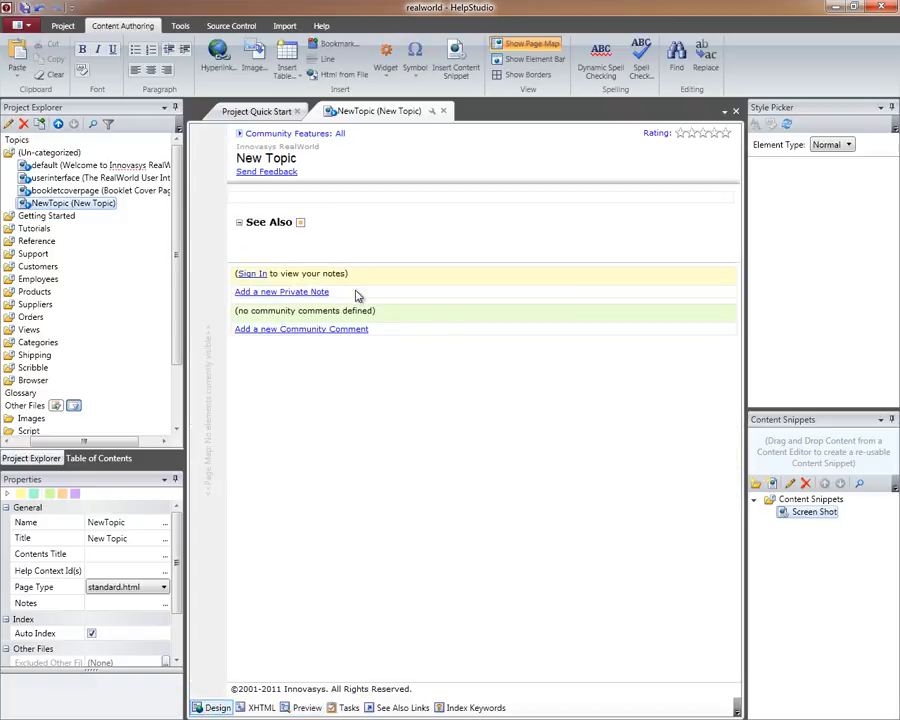
- Add a blank paragraph to the new topic's body and insert the Screen Shot content snippet in the first paragraph
{"action": "key", "text": "Return"}
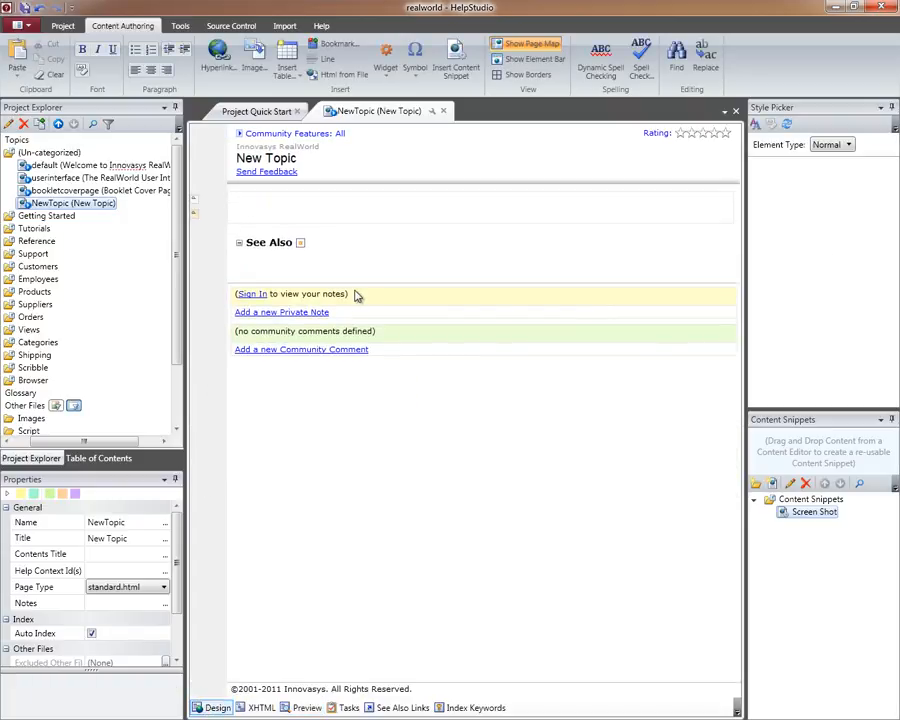
{"action": "left_click", "coordinate": [250, 198]}
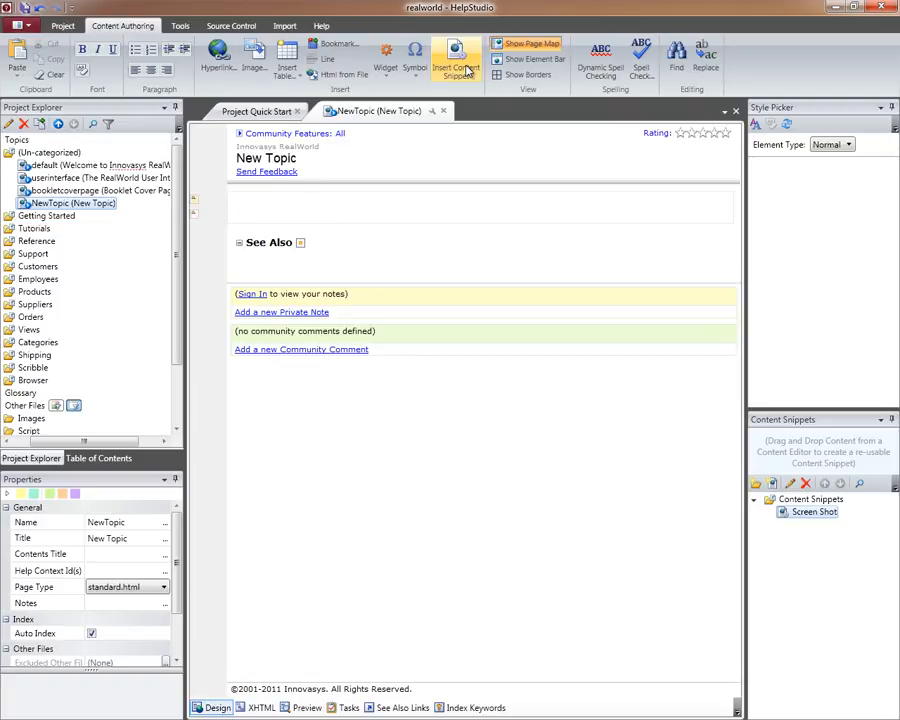
{"action": "left_click", "coordinate": [466, 72]}
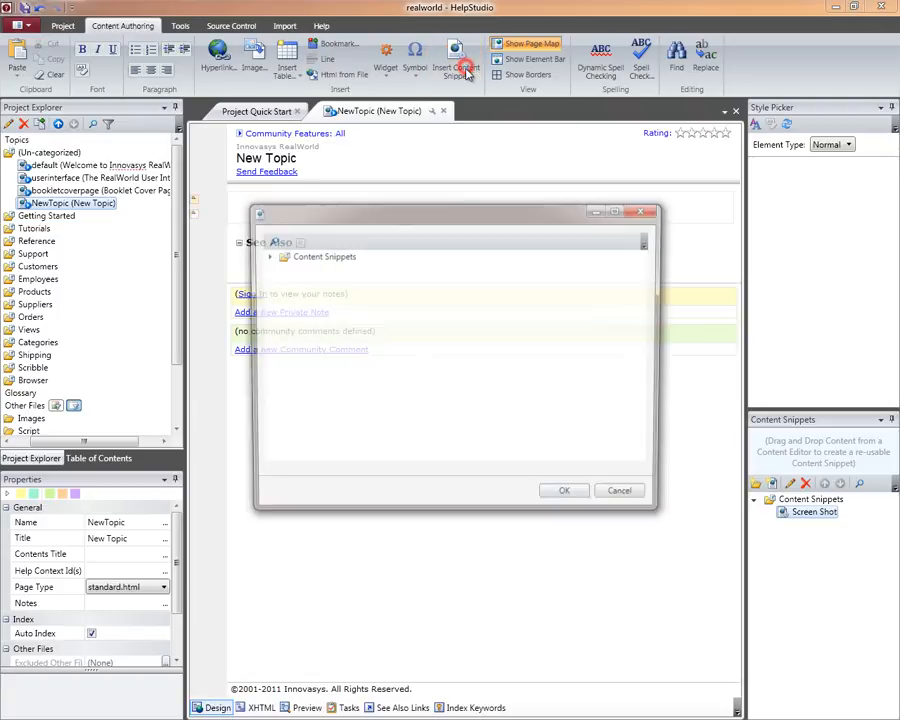
{"action": "left_click", "coordinate": [264, 256]}
{"action": "left_click", "coordinate": [318, 269]}
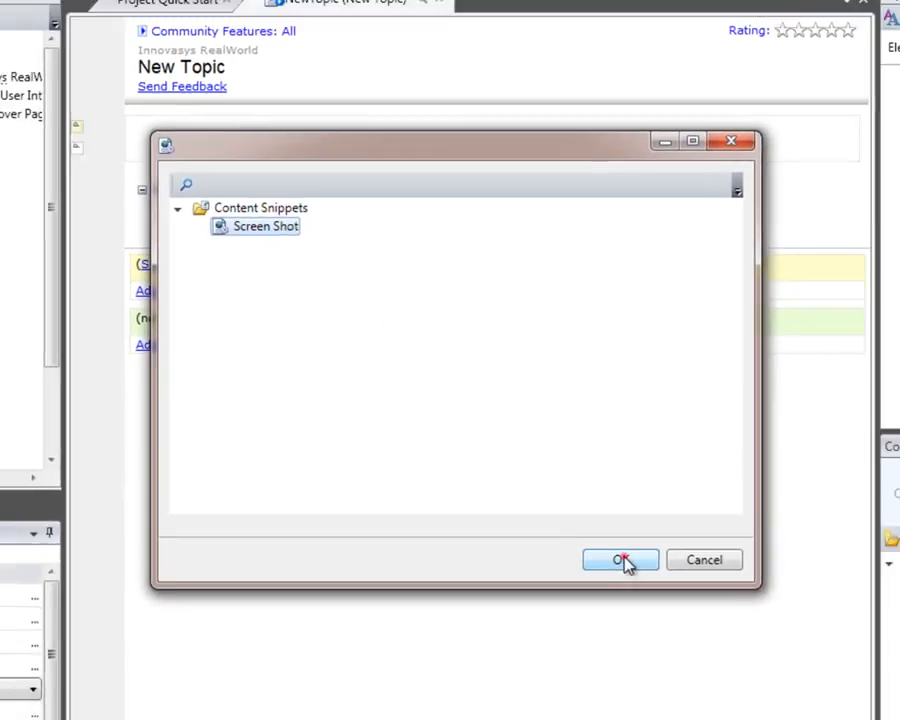
{"action": "left_click", "coordinate": [655, 598]}
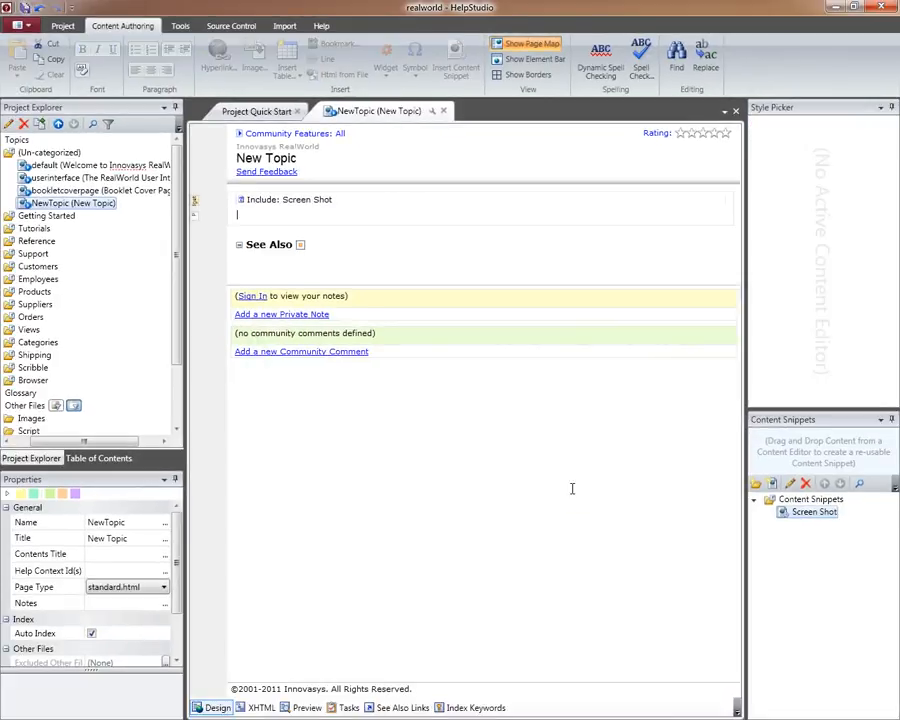
{"action": "right_click", "coordinate": [300, 214]}
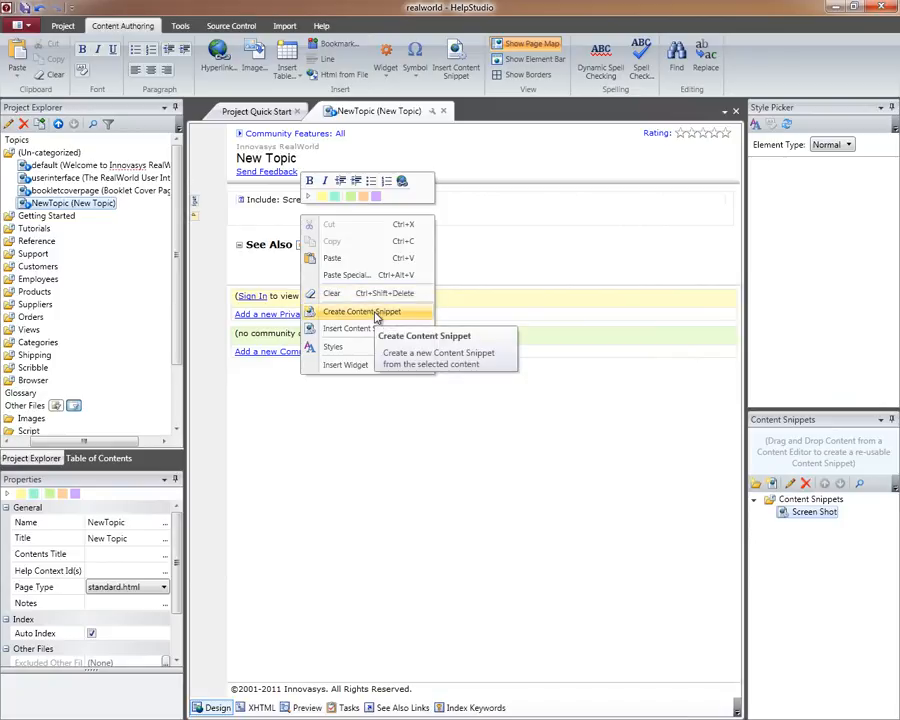
{"action": "left_click", "coordinate": [250, 211]}
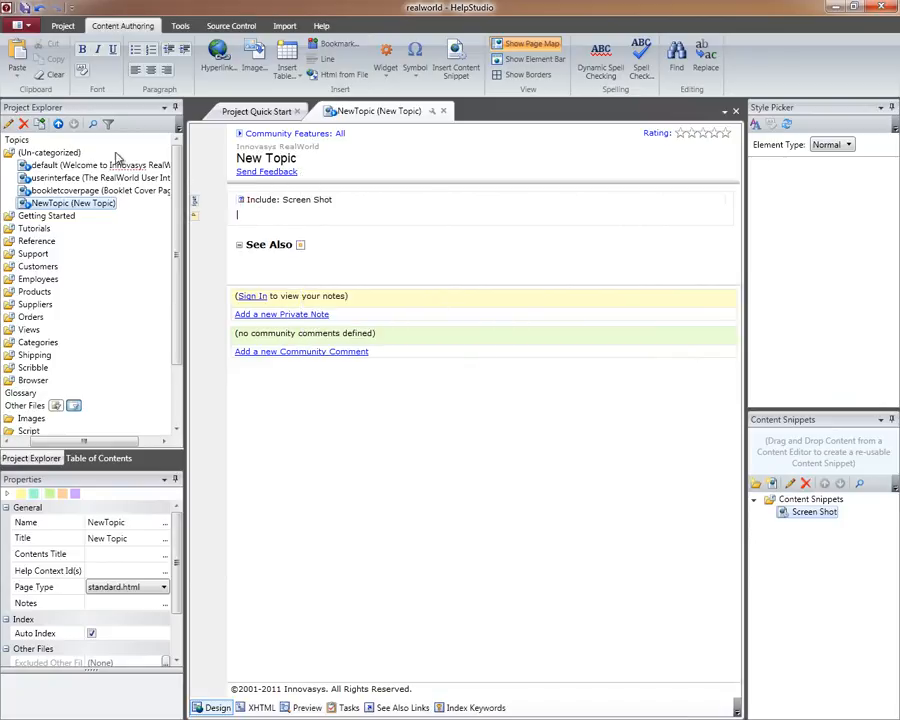
- Open the default topic and create a content snippet named Intro Text from its first two paragraphs
{"action": "double_click", "coordinate": [52, 166]}
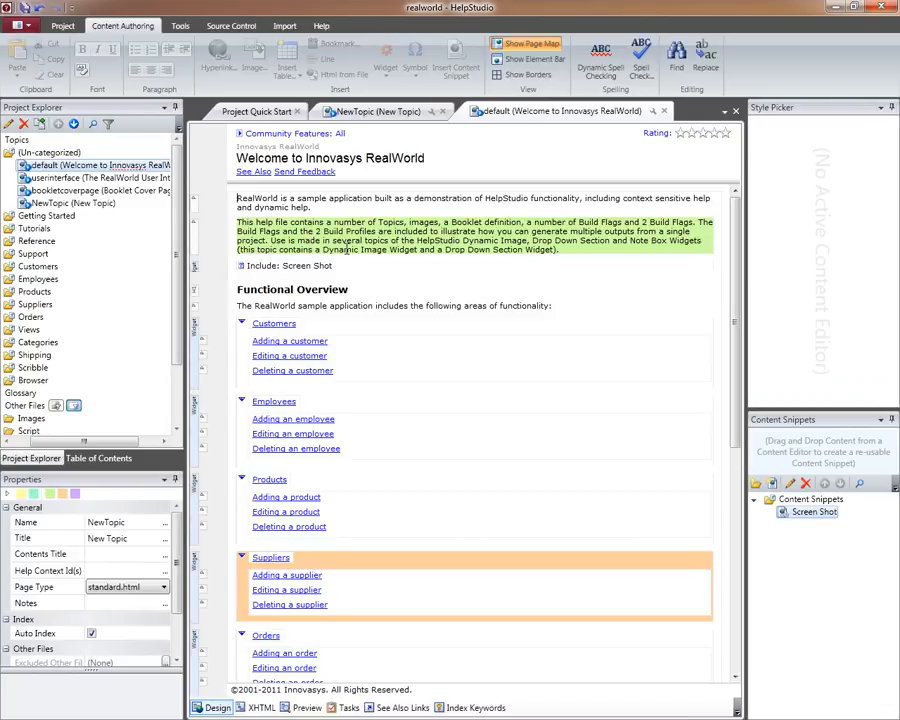
{"action": "left_click", "coordinate": [237, 197]}
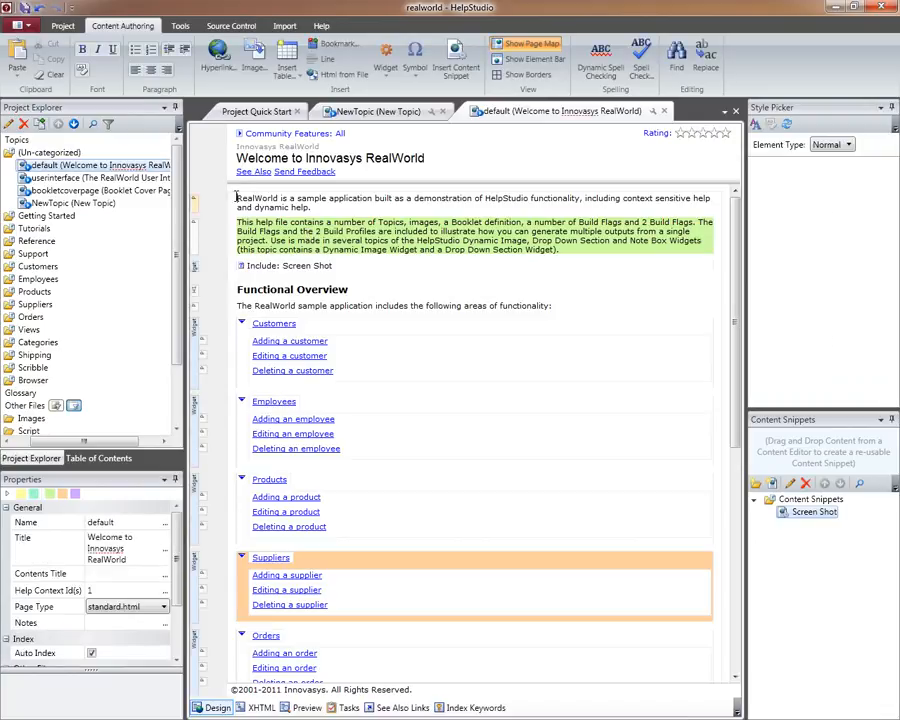
{"action": "left_click_drag", "start_coordinate": [237, 197], "coordinate": [603, 251]}
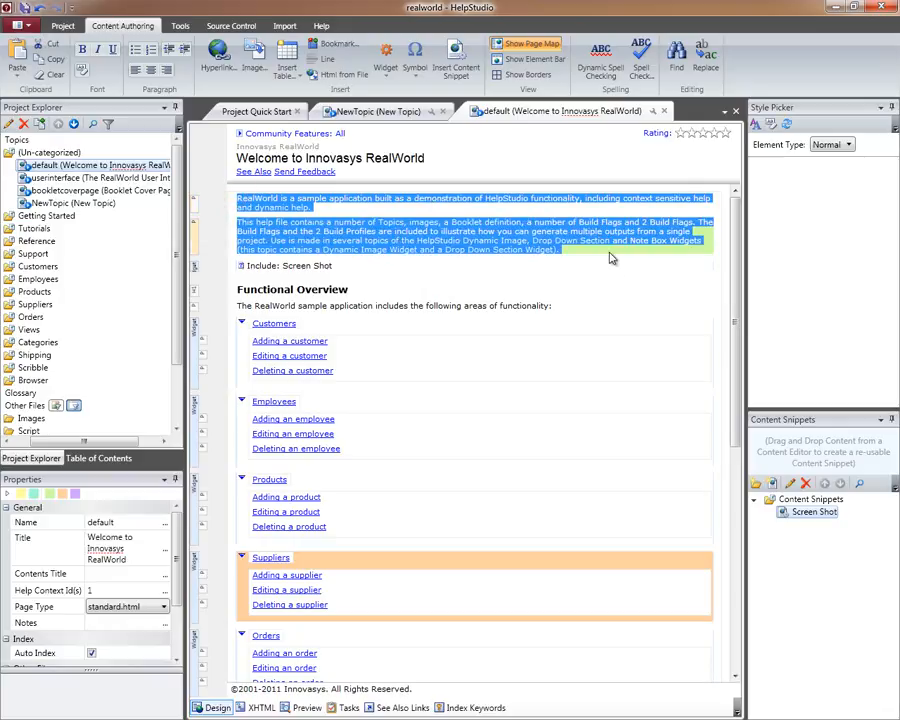
{"action": "right_click", "coordinate": [422, 232]}
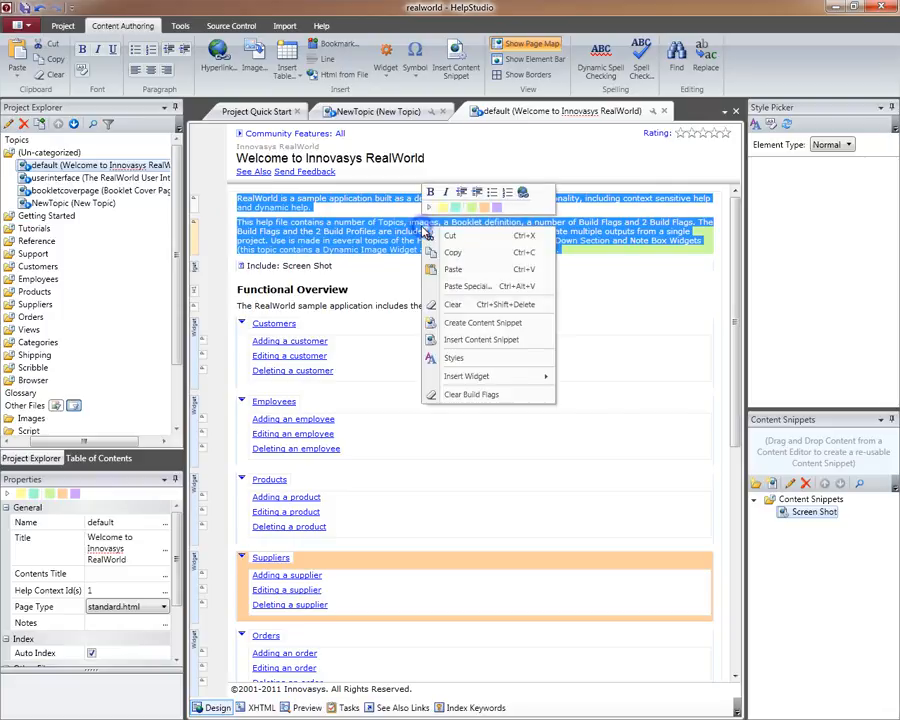
{"action": "left_click", "coordinate": [501, 324]}
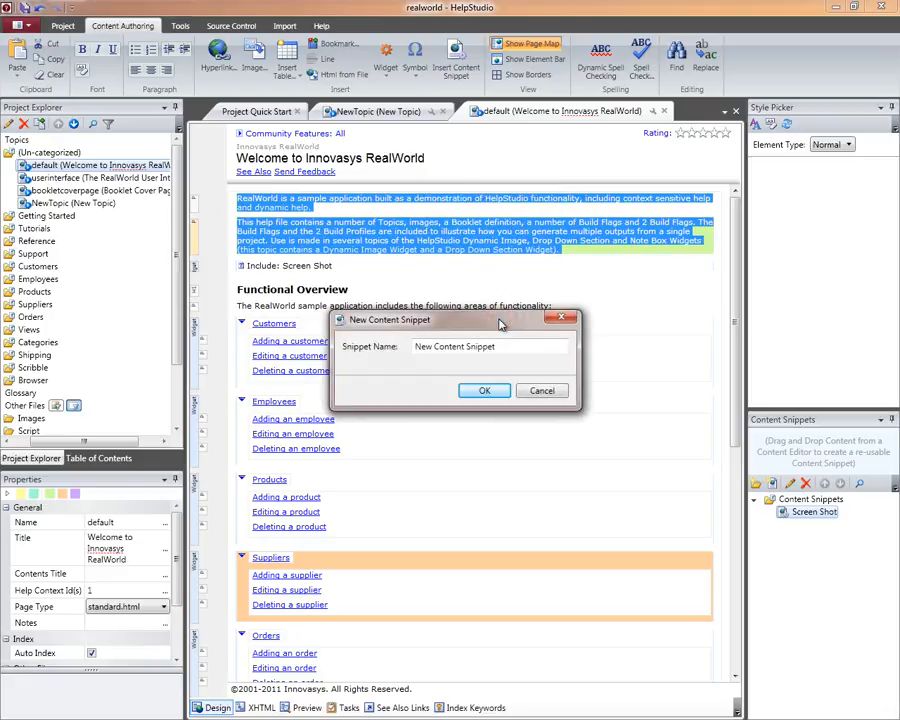
{"action": "left_click_drag", "start_coordinate": [513, 345], "coordinate": [346, 339]}
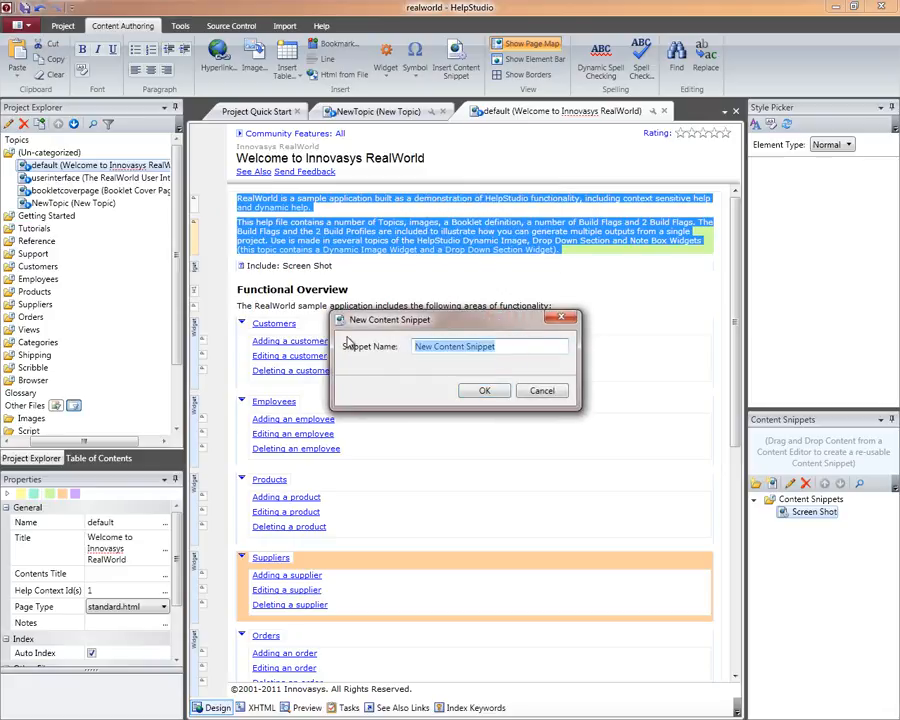
{"action": "type", "text": "Intro Text"}
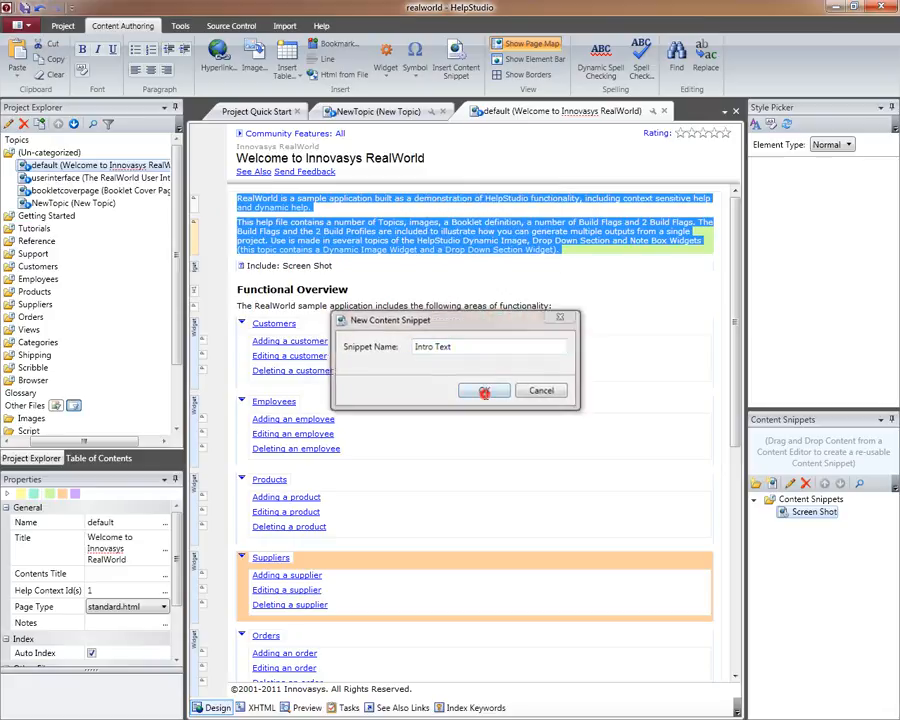
{"action": "left_click", "coordinate": [484, 390]}
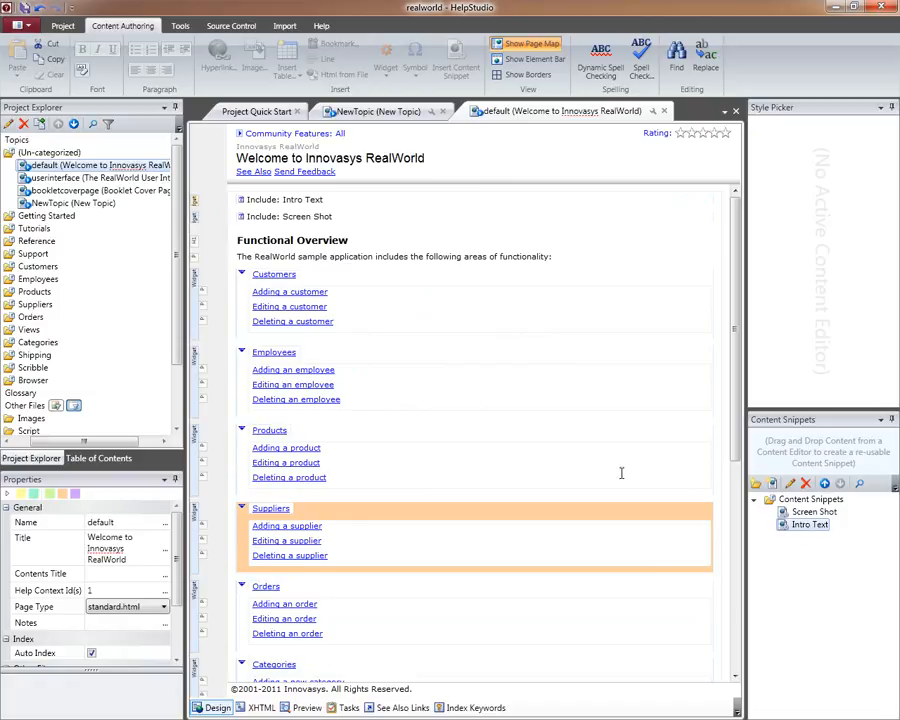
- Create an empty content snippet named Some Common Content and enter the text "Some Common content that I want to re-use."
{"action": "left_click", "coordinate": [369, 239]}
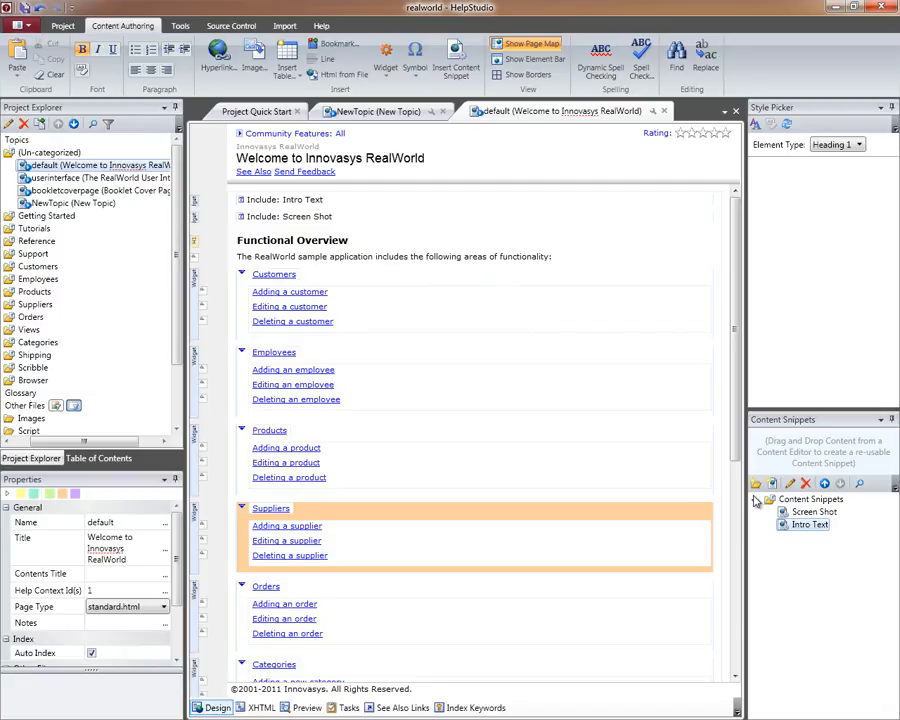
{"action": "left_click", "coordinate": [792, 500]}
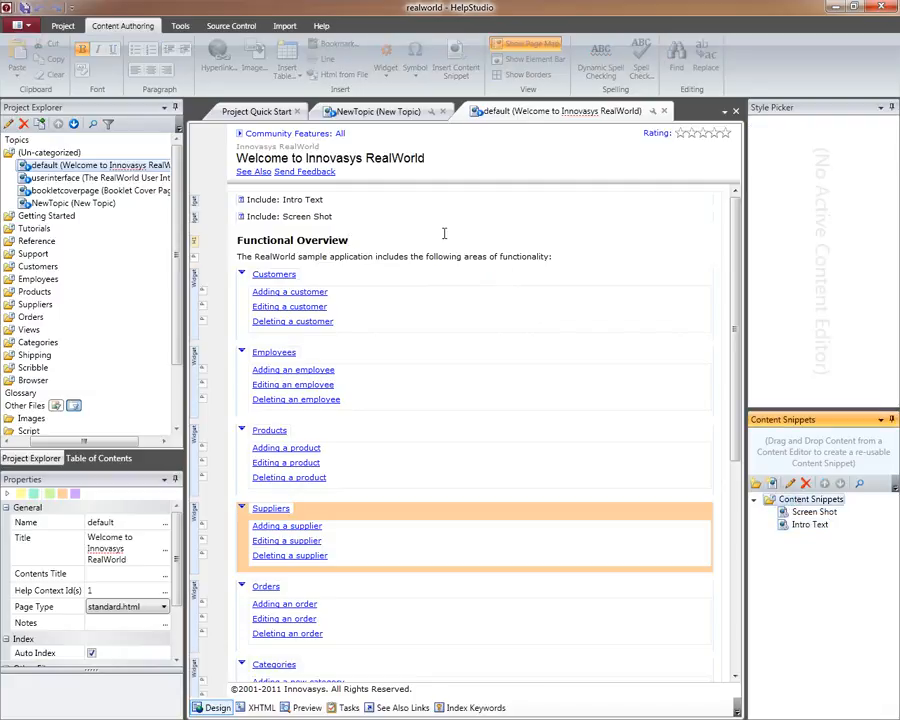
{"action": "left_click", "coordinate": [772, 485]}
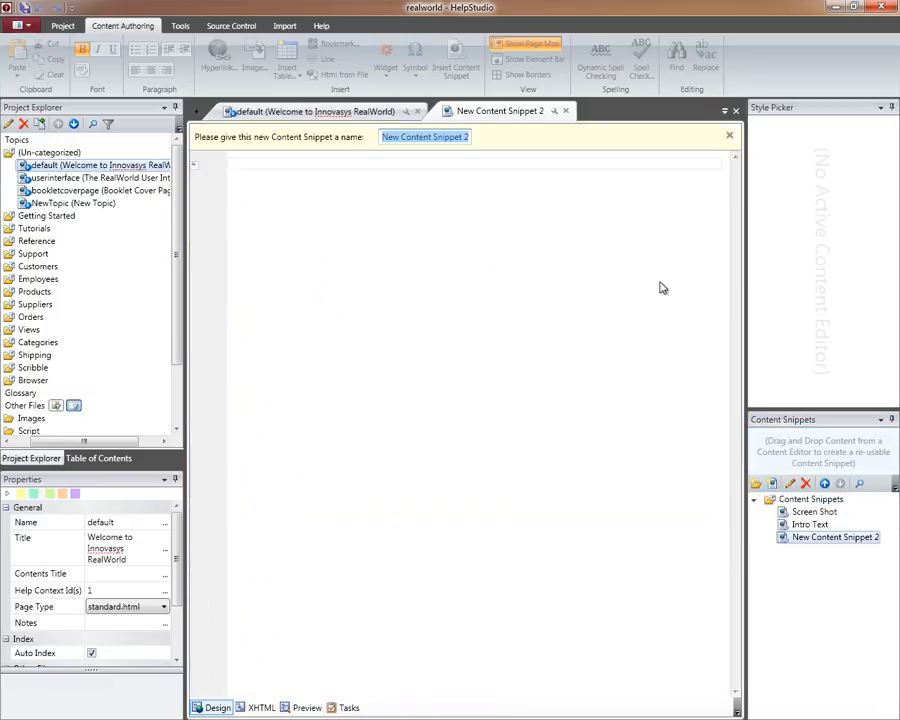
{"action": "type", "text": "Some Common Content"}
{"action": "key", "text": "Return"}
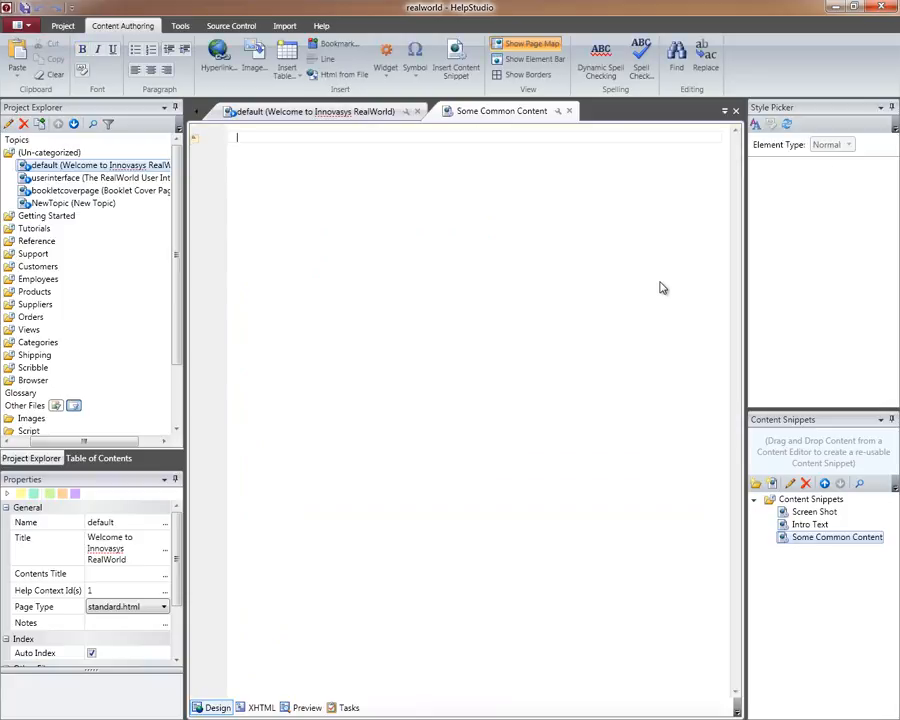
{"action": "type", "text": "Some Common content that I want to re-use."}
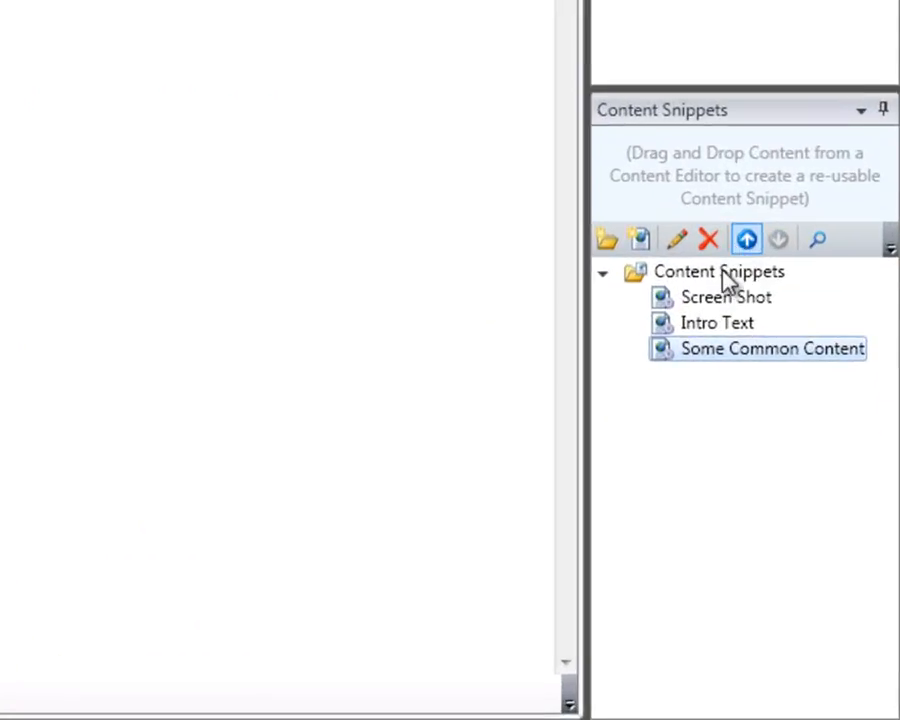
- Add a new category under the root of the content snippets and move Intro Text and Some Common Content into it
{"action": "left_click", "coordinate": [812, 500]}
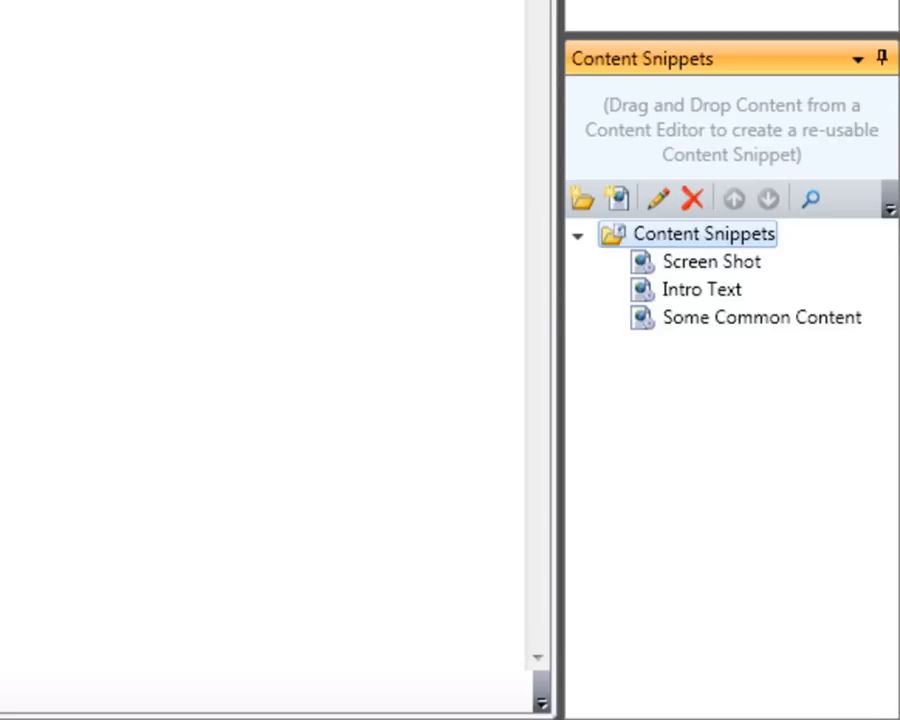
{"action": "left_click", "coordinate": [582, 200]}
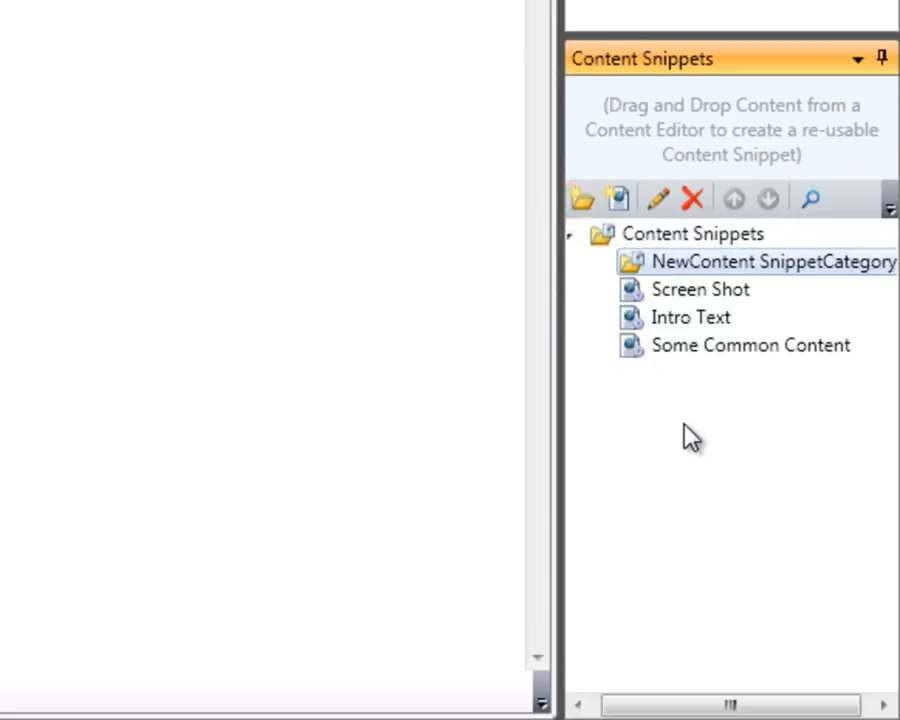
{"action": "left_click", "coordinate": [808, 268]}
{"action": "left_click", "coordinate": [702, 314]}
{"action": "left_click_drag", "start_coordinate": [702, 318], "coordinate": [721, 268]}
{"action": "left_click_drag", "start_coordinate": [723, 342], "coordinate": [739, 263]}
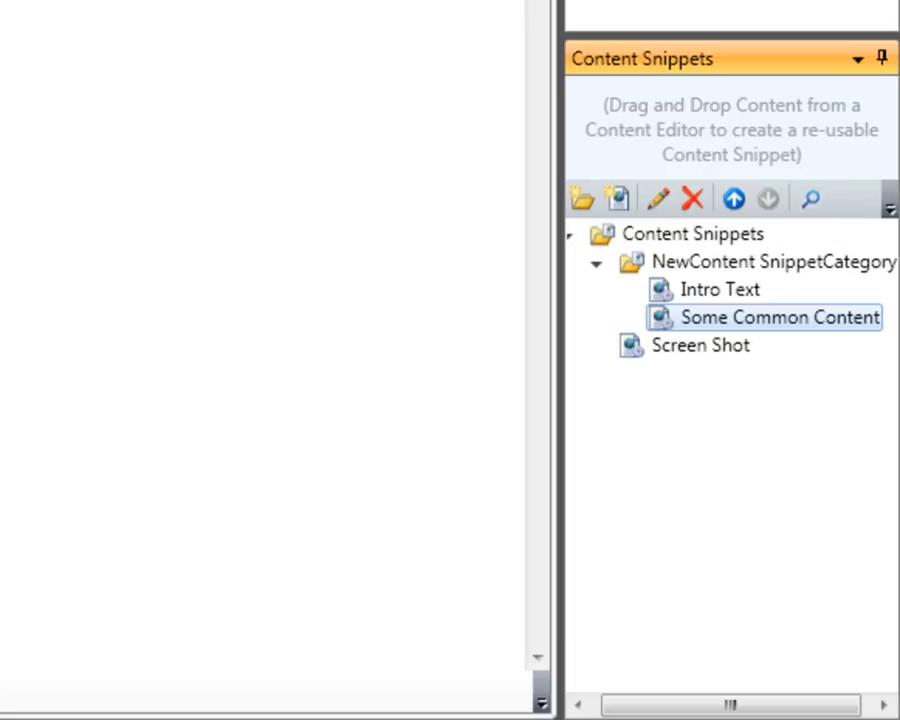
- Search the content snippets for "Screen" and close the search
{"action": "left_click", "coordinate": [808, 200]}
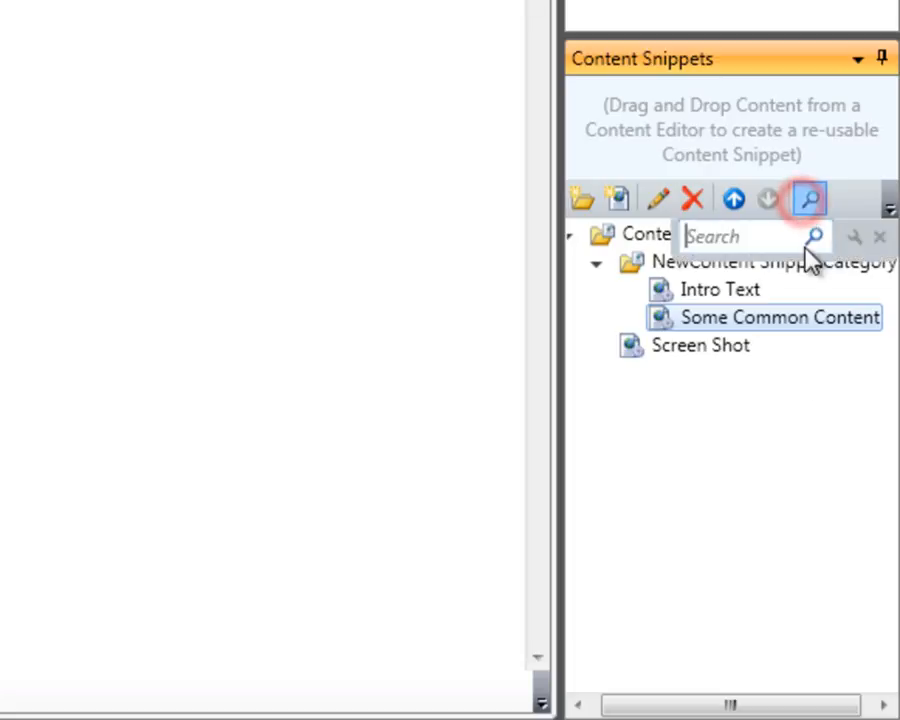
{"action": "type", "text": "Screen"}
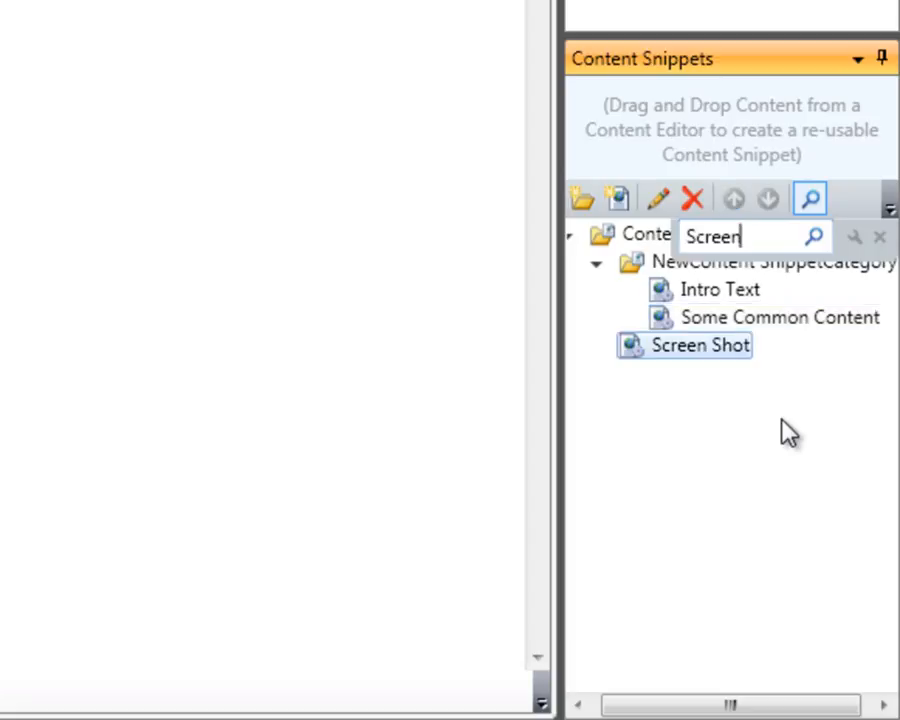
{"action": "left_click", "coordinate": [879, 236]}
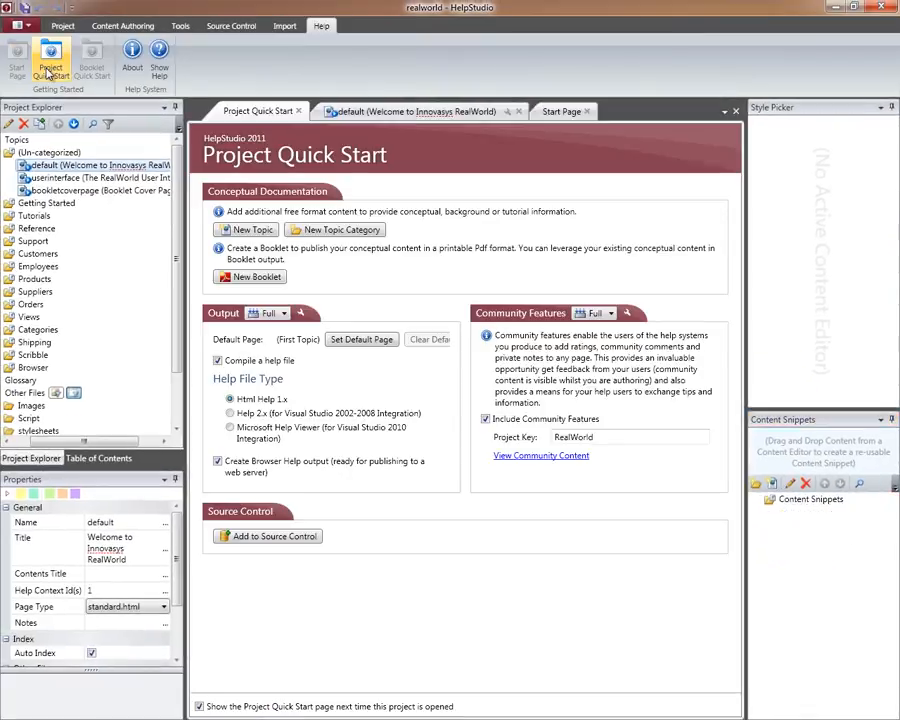